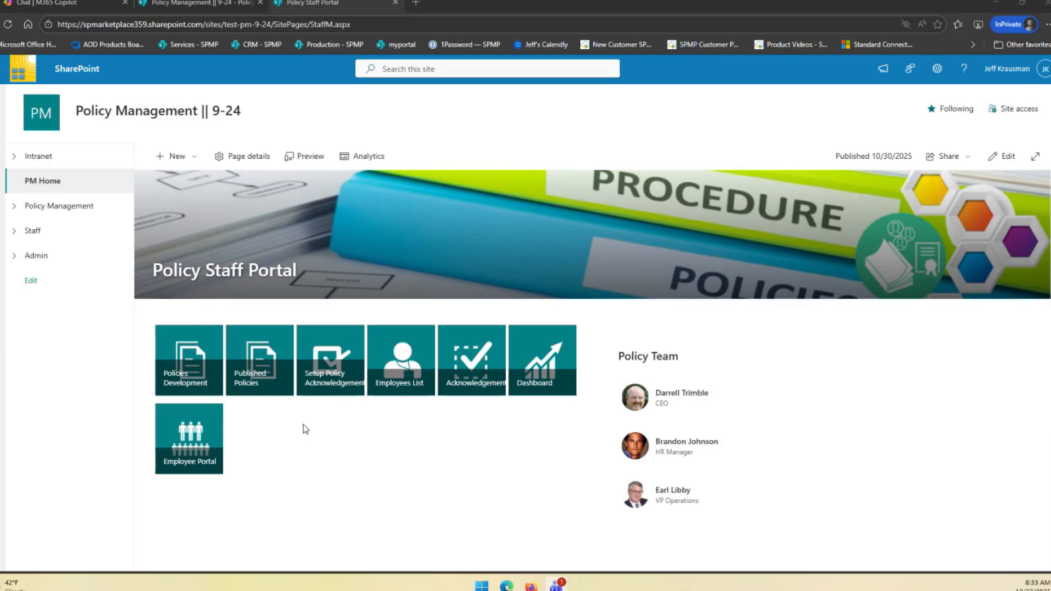
Open the IT folder of the Policy Development library and check its options for creating or uploading files
left_click(14, 206)
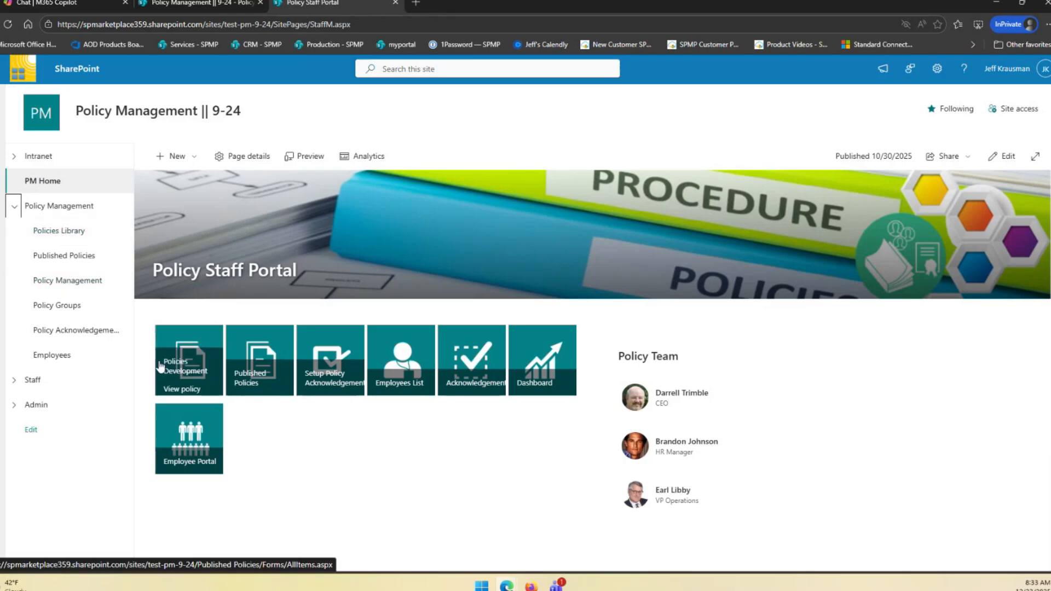
left_click(189, 359)
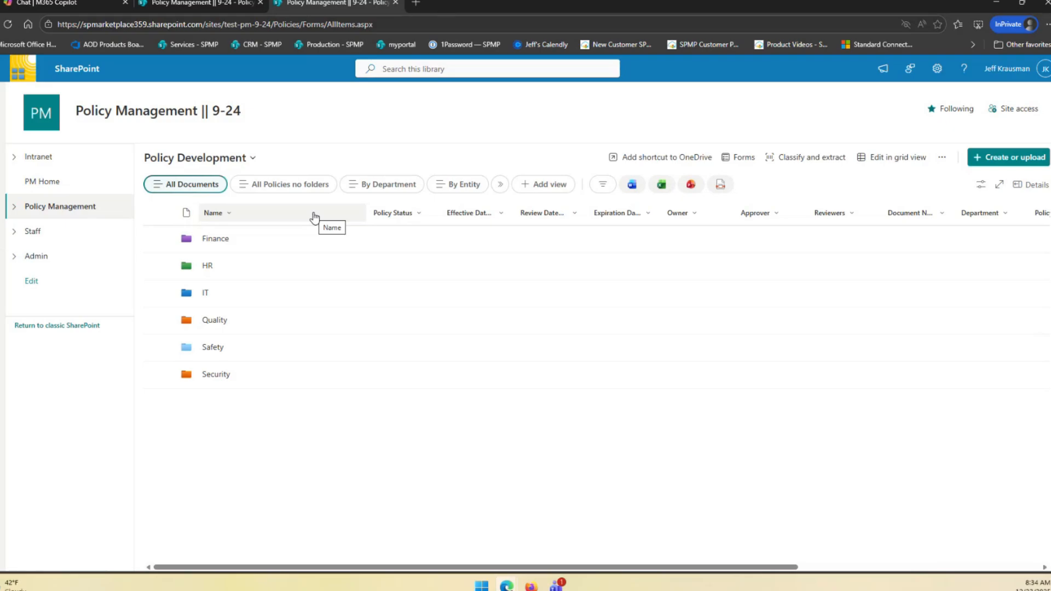
left_click(207, 294)
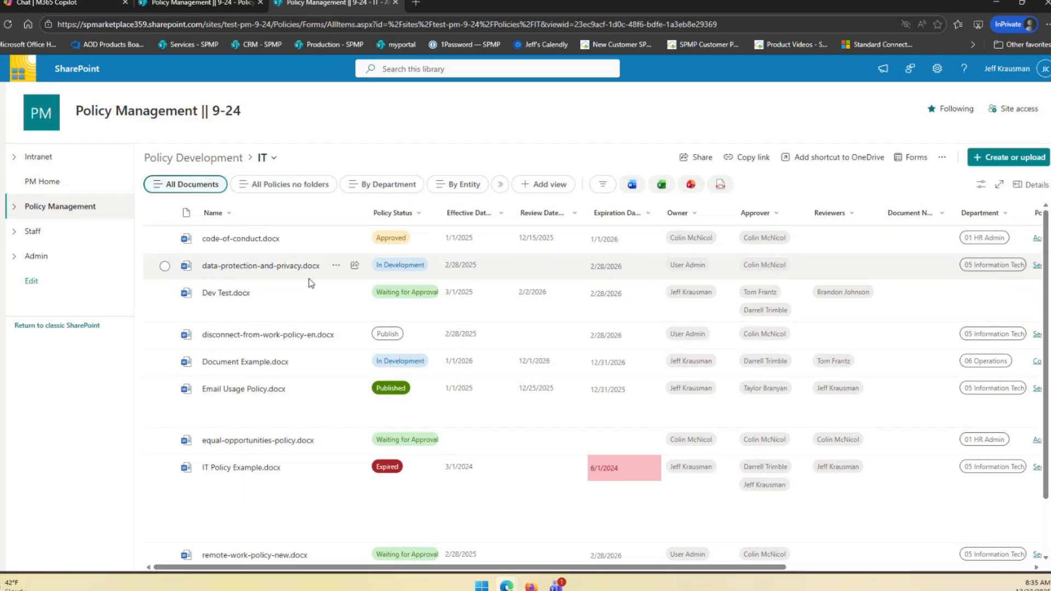
left_click(1040, 159)
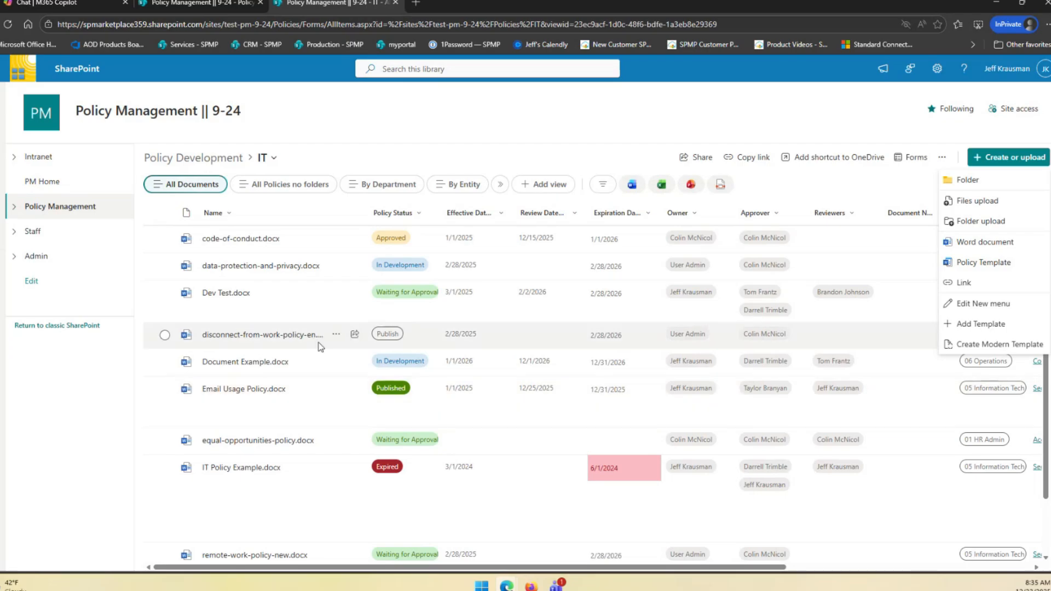
left_click(429, 147)
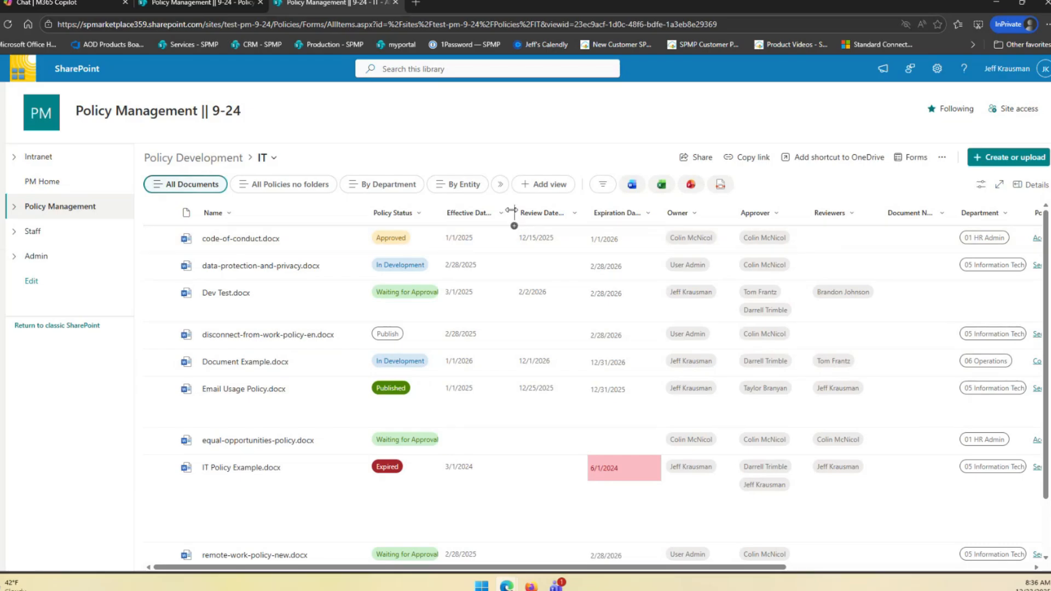
Widen the Effective Date, Expiration Date, Document Number, Document Type and Approver Comments columns so their full headings fit
left_click_drag(510, 213, 519, 213)
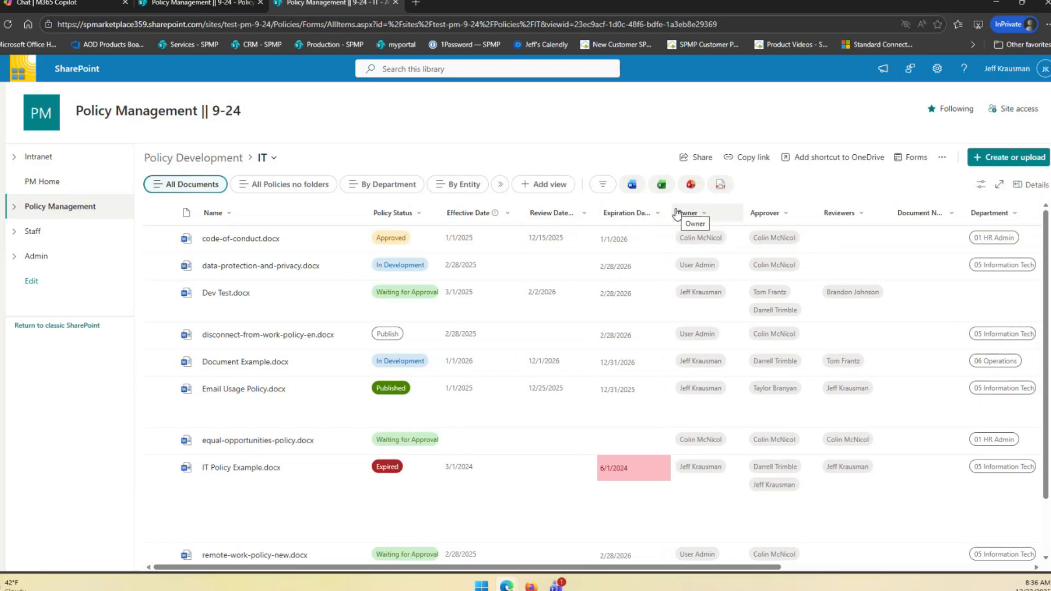
left_click_drag(671, 211, 687, 207)
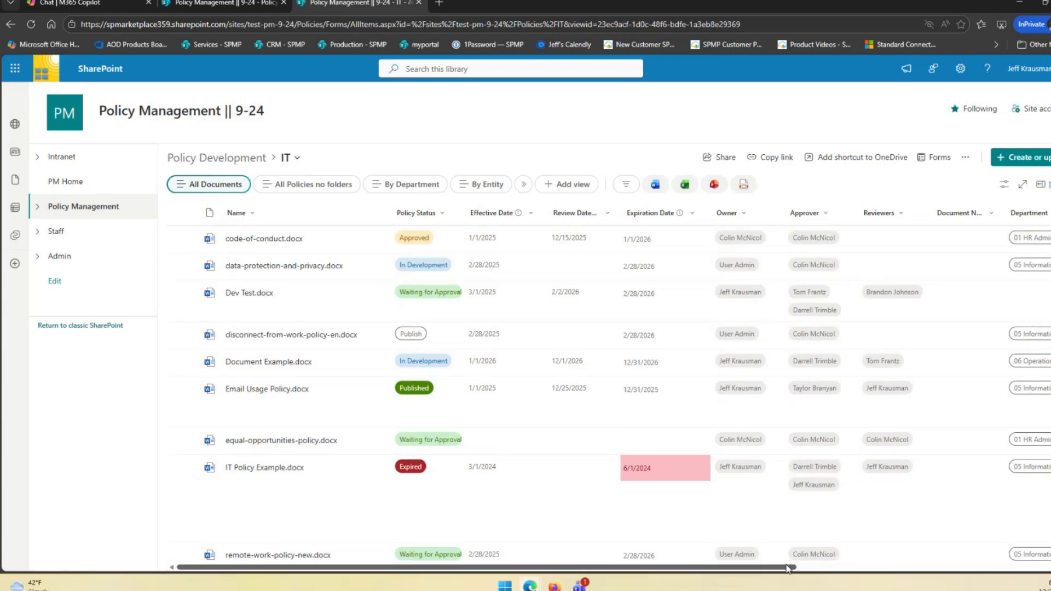
left_click_drag(789, 568, 1039, 569)
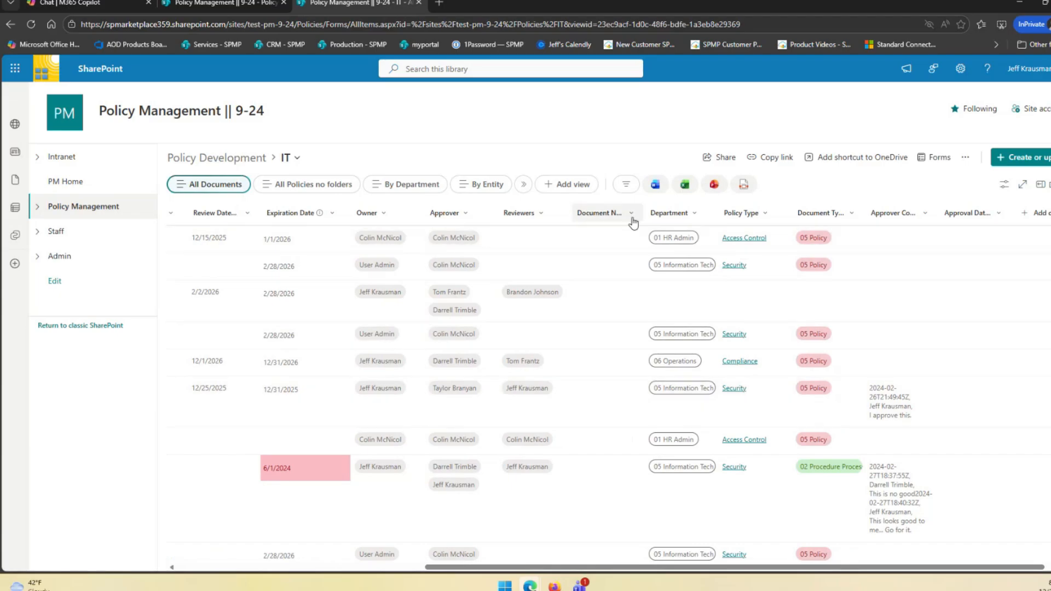
left_click_drag(642, 212, 662, 212)
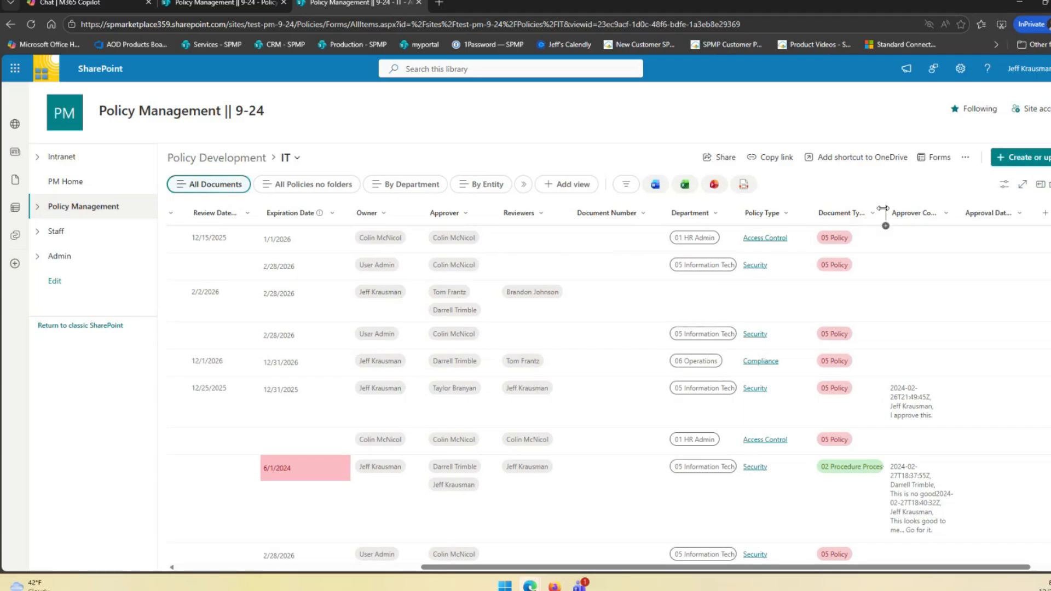
left_click_drag(884, 214, 900, 207)
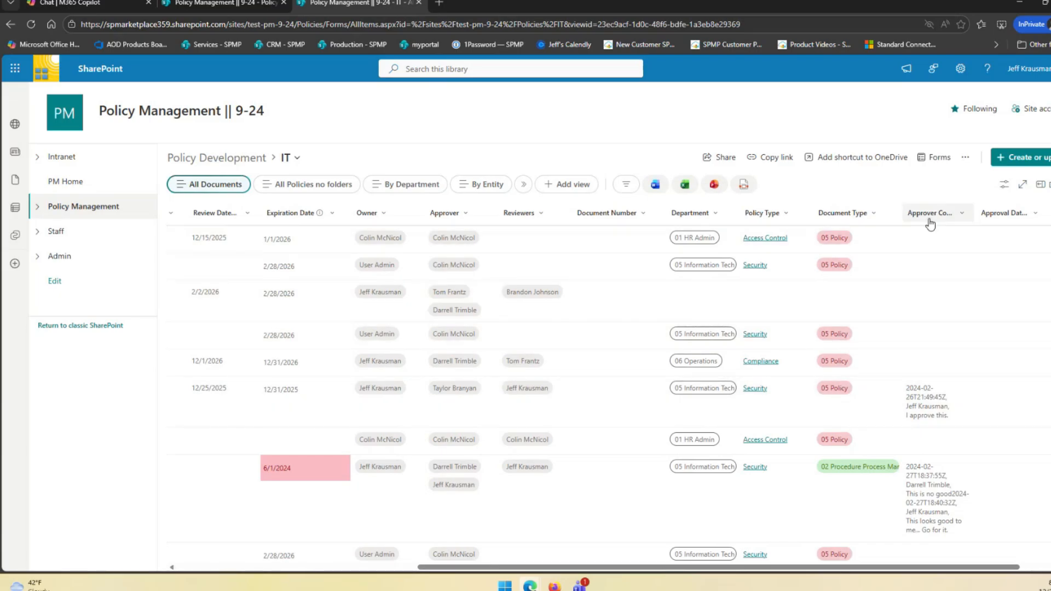
left_click(985, 214)
mouse_move(974, 213)
left_mouse_down()
mouse_move(1004, 209)
mouse_move(992, 211)
left_mouse_up()
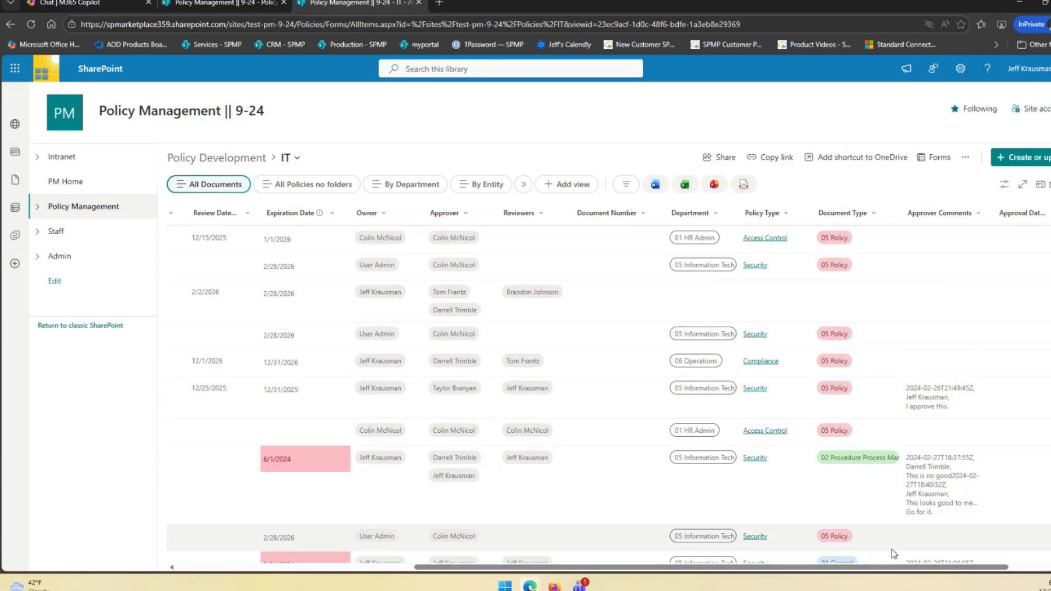
Open Document Example.docx from the IT folder and look over its editing modes and review tools
left_click_drag(859, 572, 304, 401)
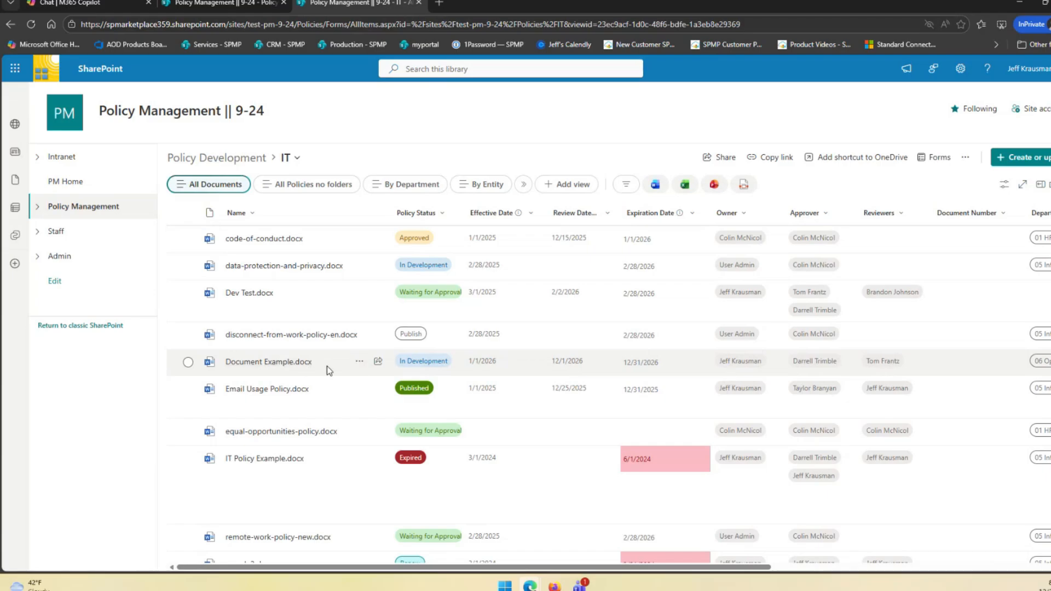
left_click(302, 364)
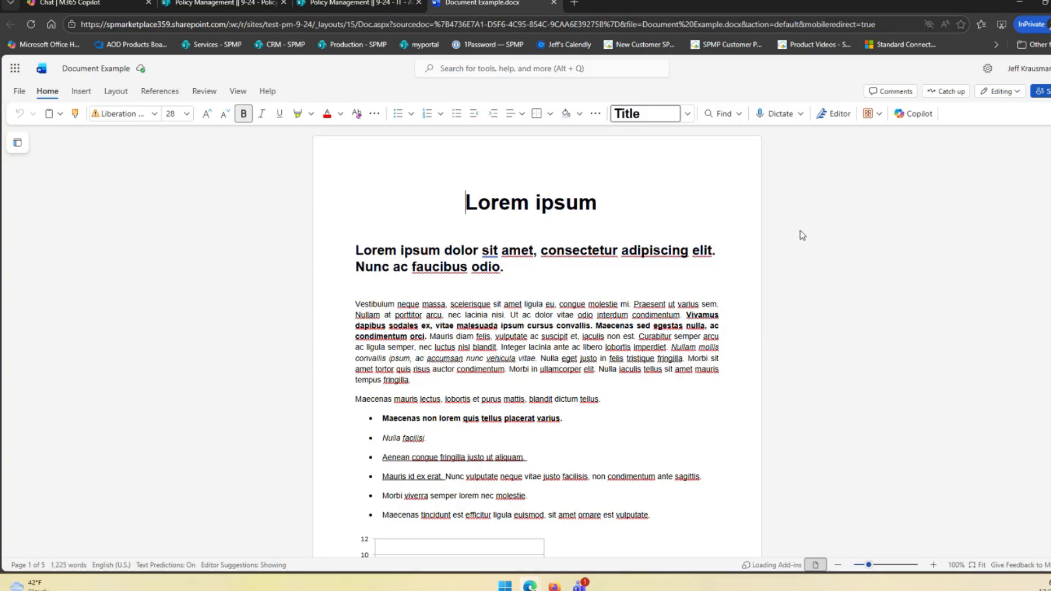
left_click(1009, 91)
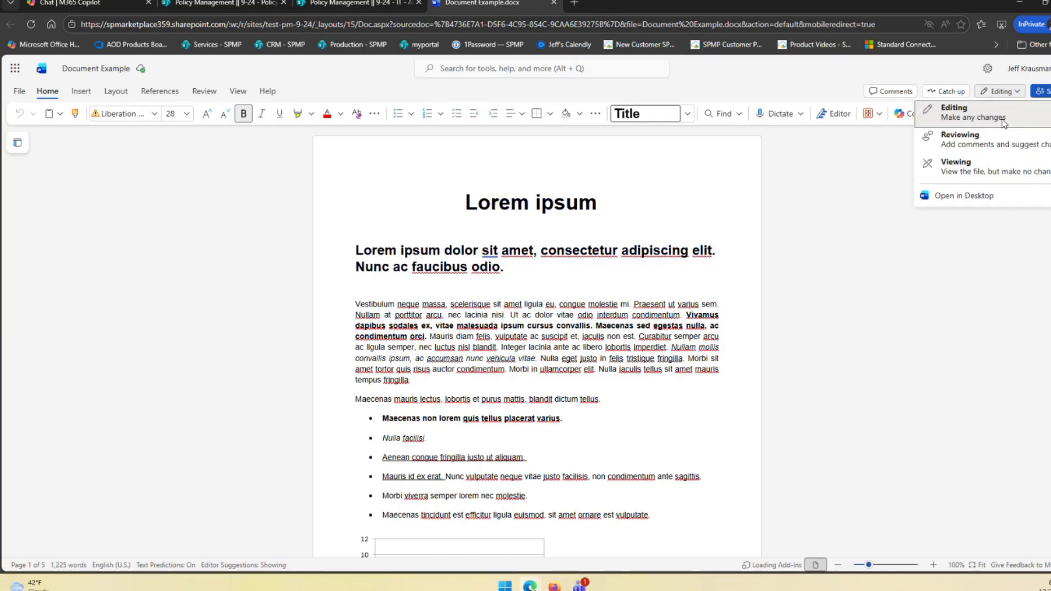
left_click(956, 215)
left_click(910, 97)
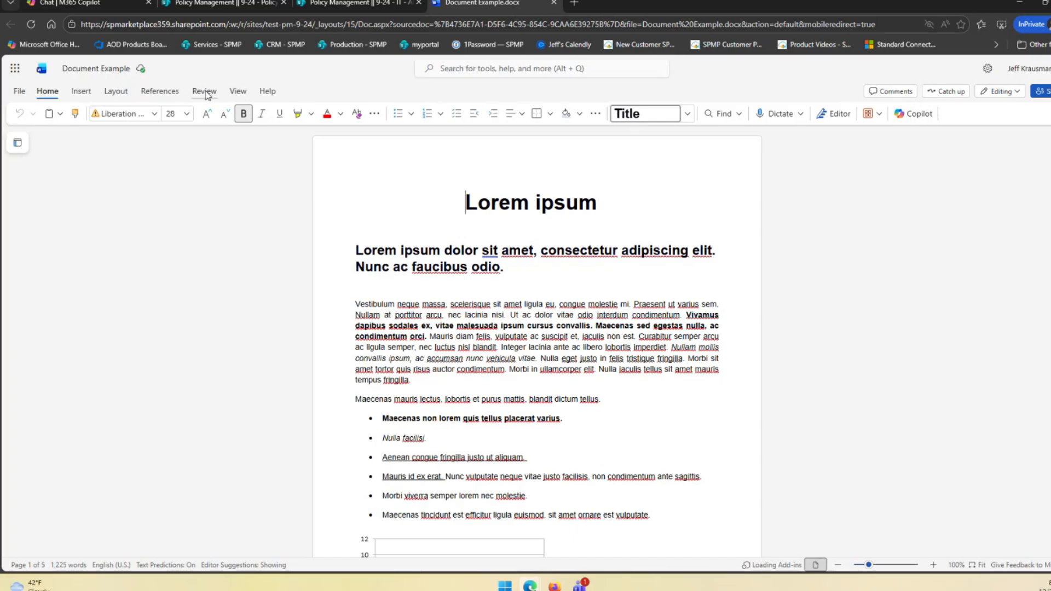
left_click(204, 91)
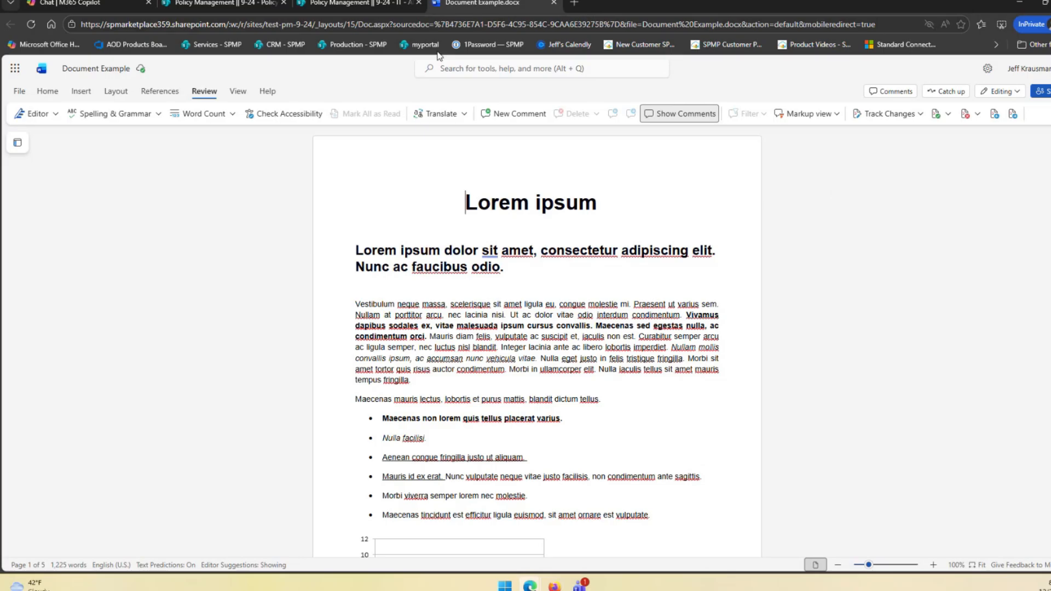
Return to the IT policy list and examine the policies' statuses, expiration dates, owners, approvers and reviewers
left_click(382, 5)
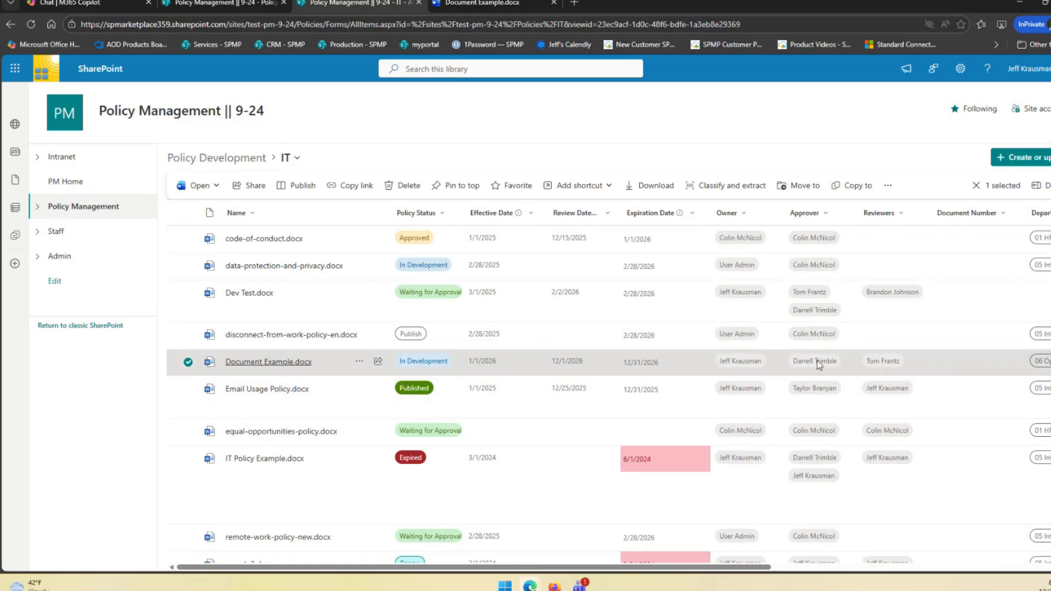
mouse_move(740, 361)
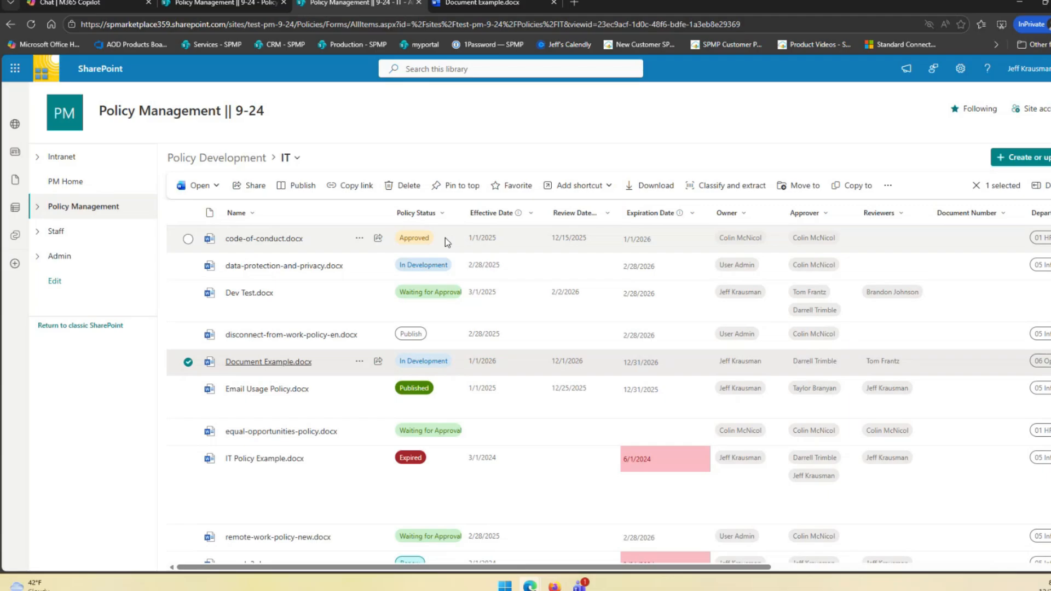
scroll(445, 238, "down", 1)
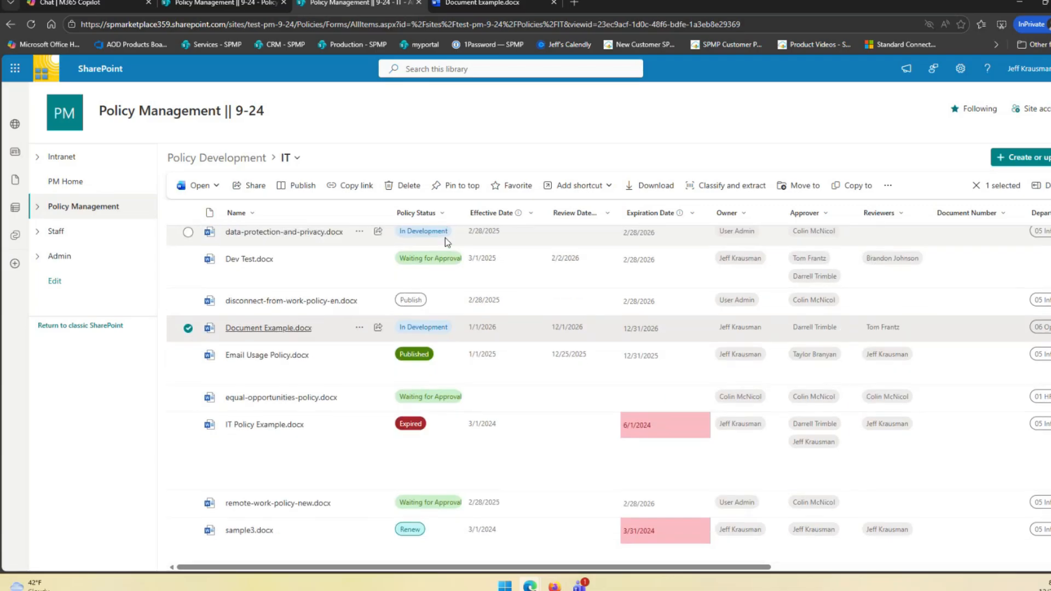
scroll(445, 238, "up", 1)
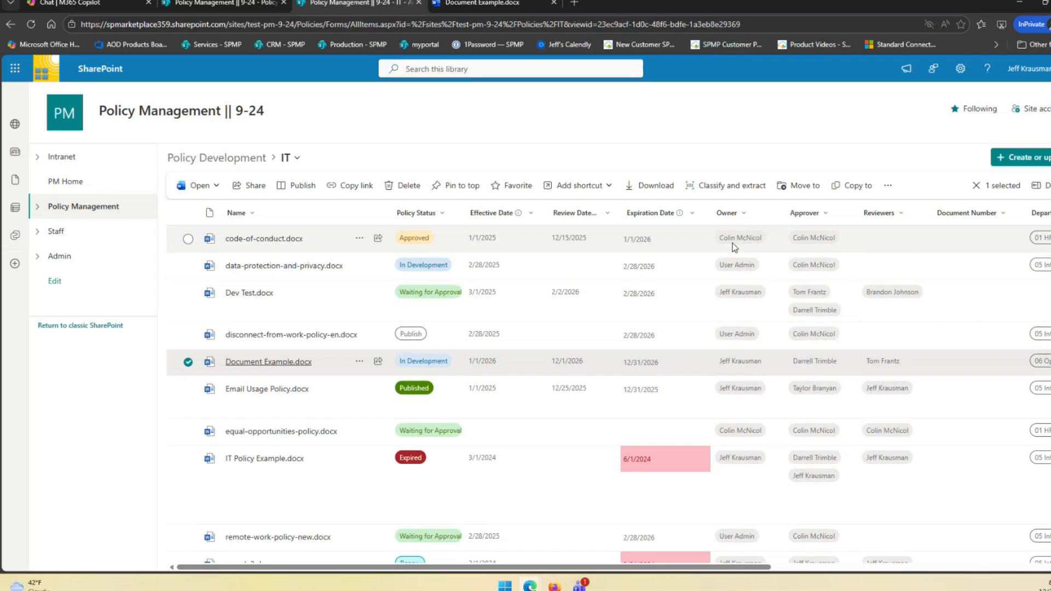
mouse_move(734, 248)
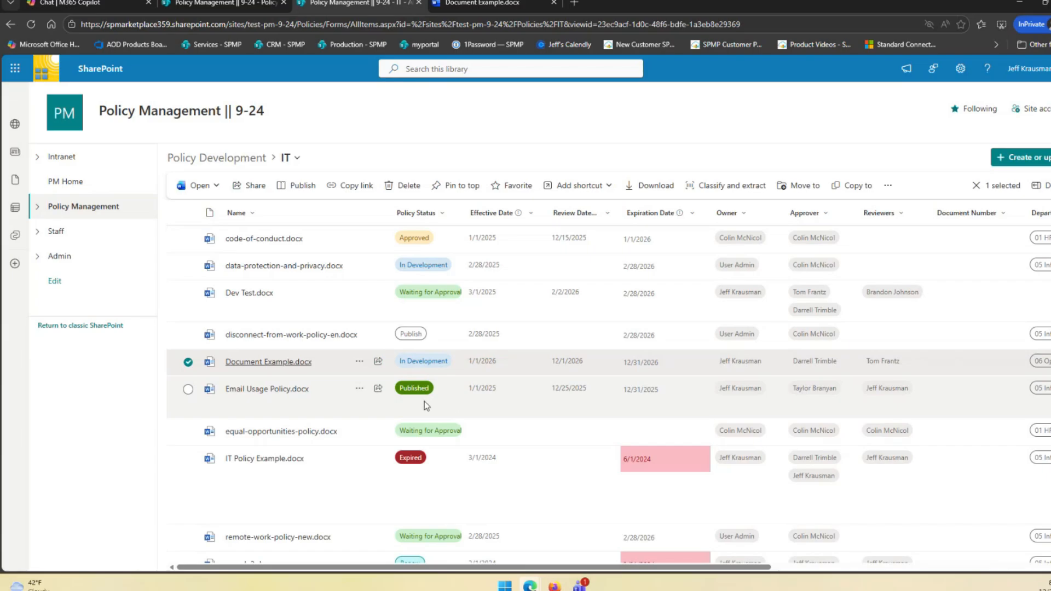
scroll(428, 404, "down", 1)
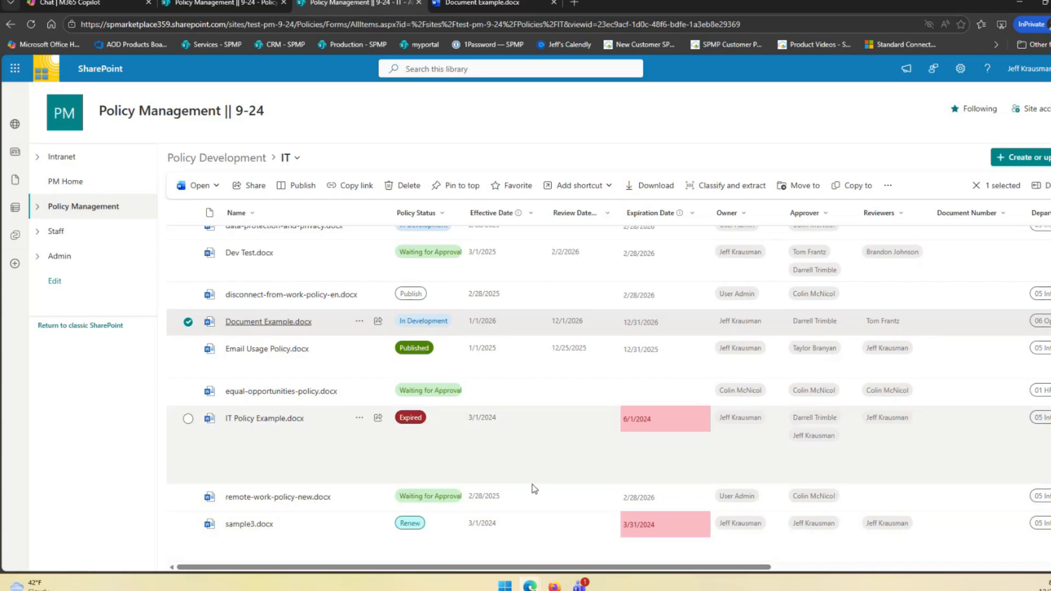
scroll(532, 487, "up", 1)
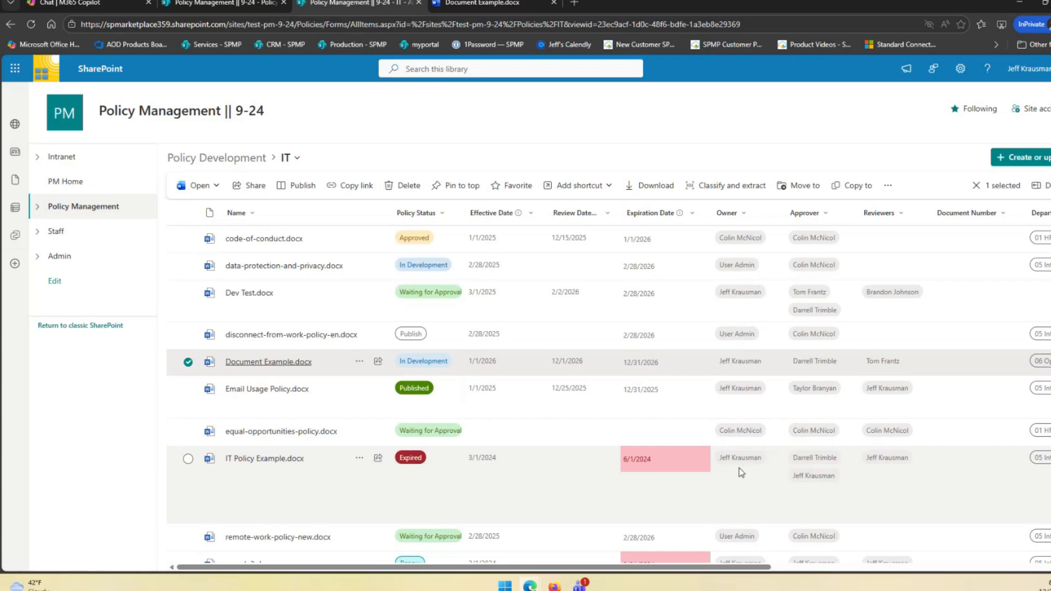
scroll(579, 483, "down", 1)
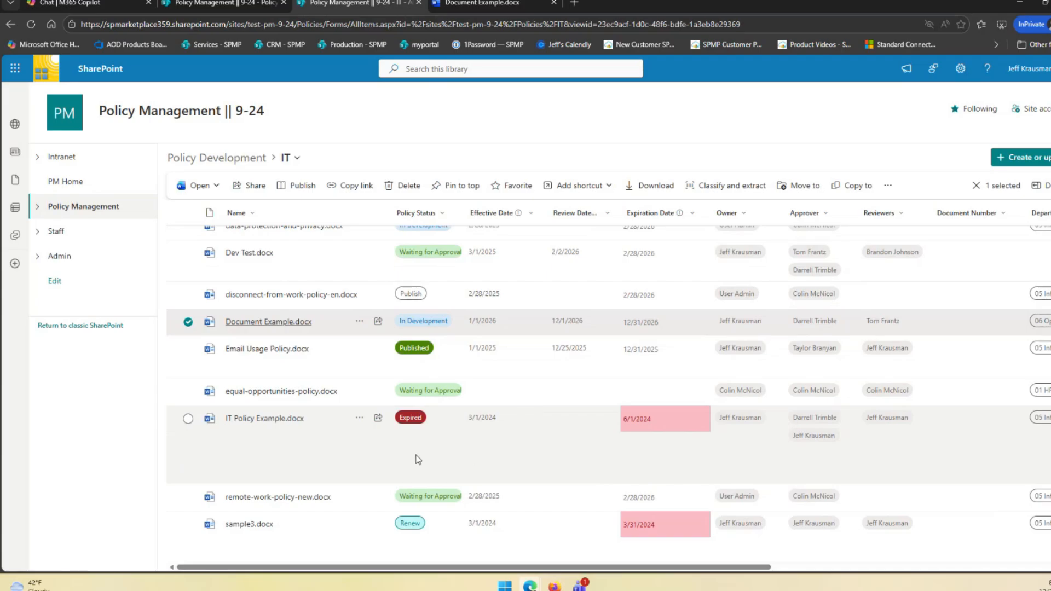
left_click(187, 420)
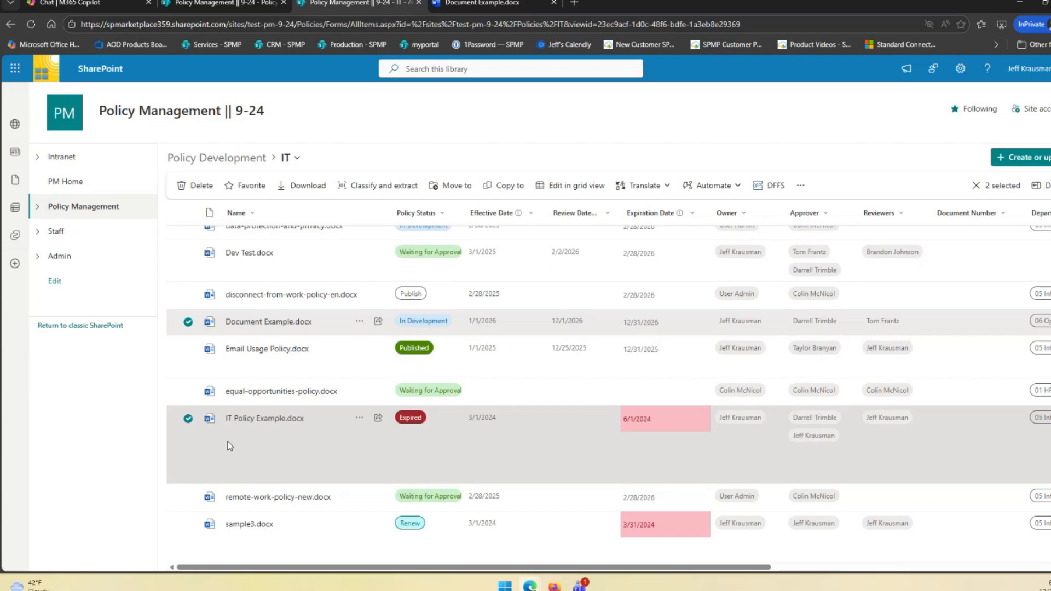
left_click(186, 420)
View the folders in the Published Policies library and return to the Policy Development library
left_click(37, 208)
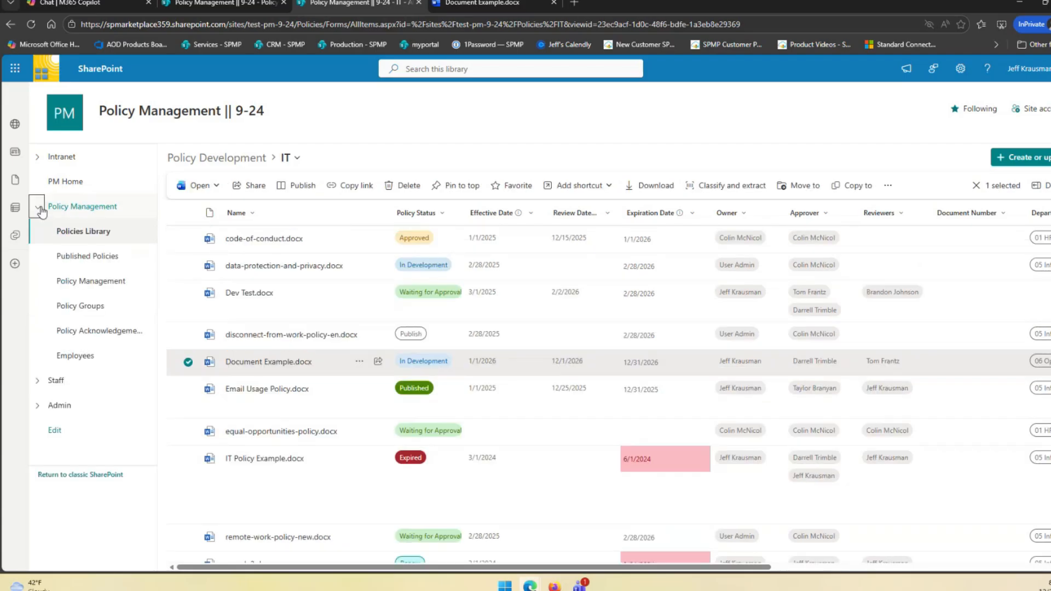
left_click(66, 231)
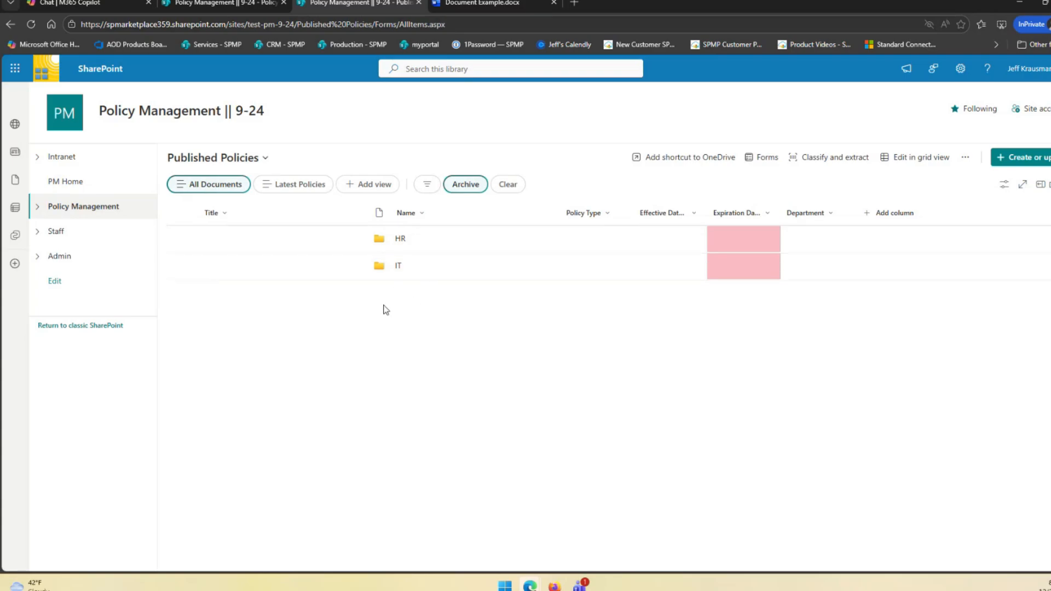
left_click(37, 206)
left_click(68, 232)
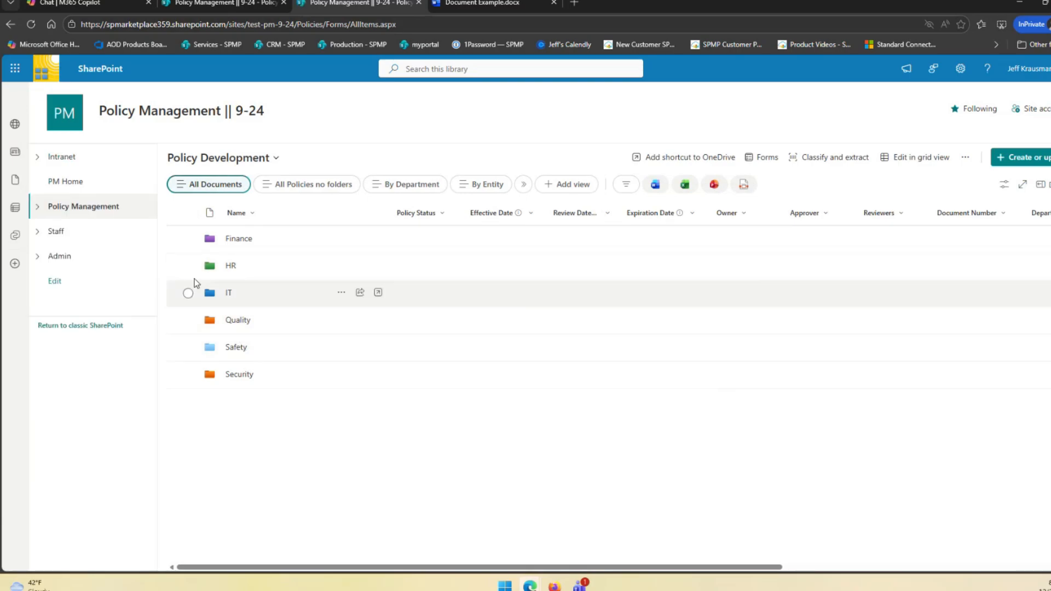
Open the HR folder in Published Policies and widen its Effective Date and Expiration Date columns to fit their headings
left_click(37, 207)
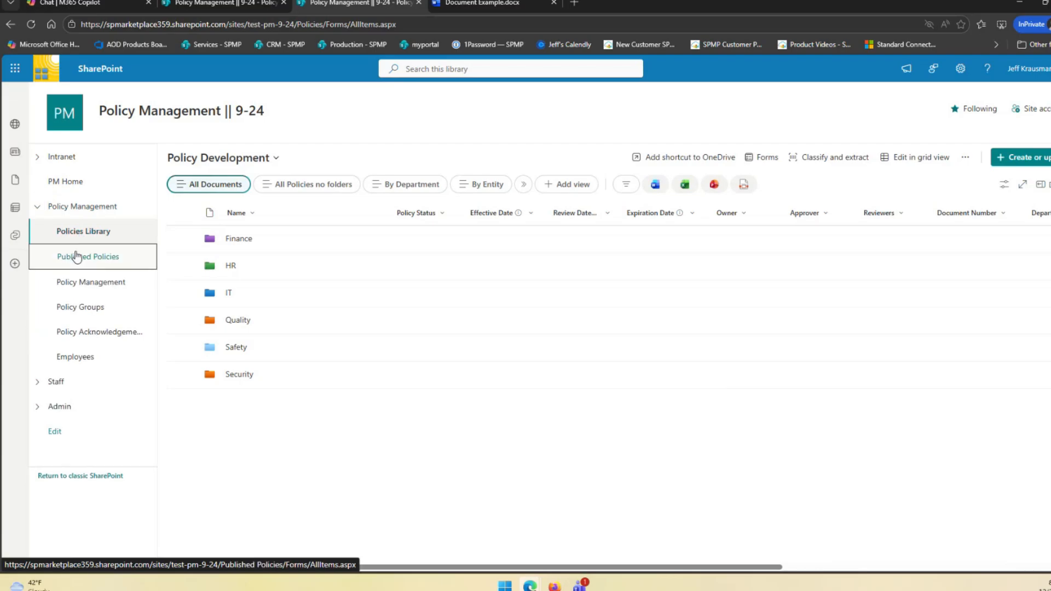
left_click(77, 256)
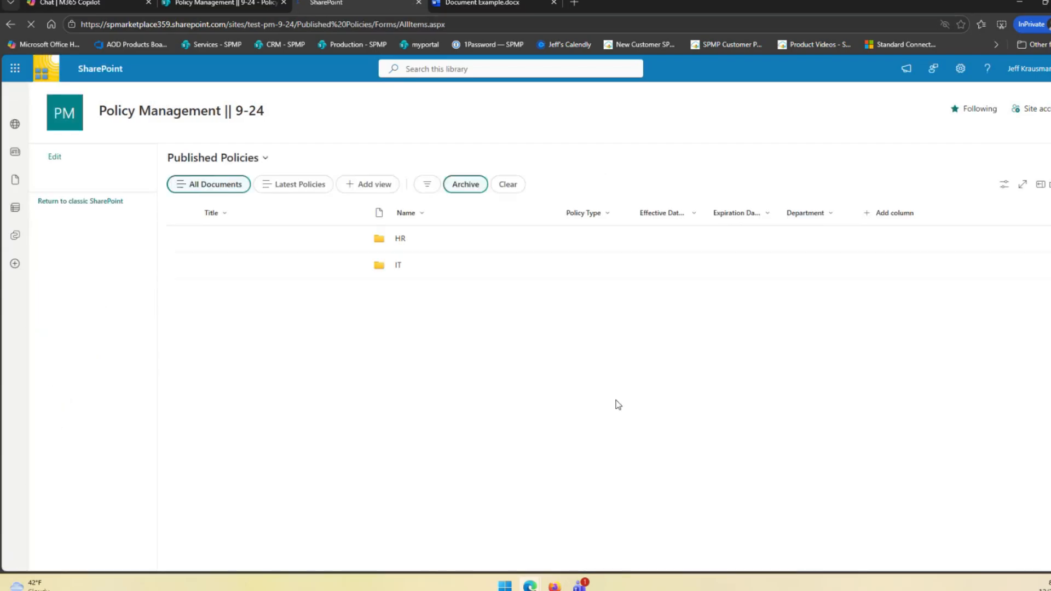
left_click(400, 240)
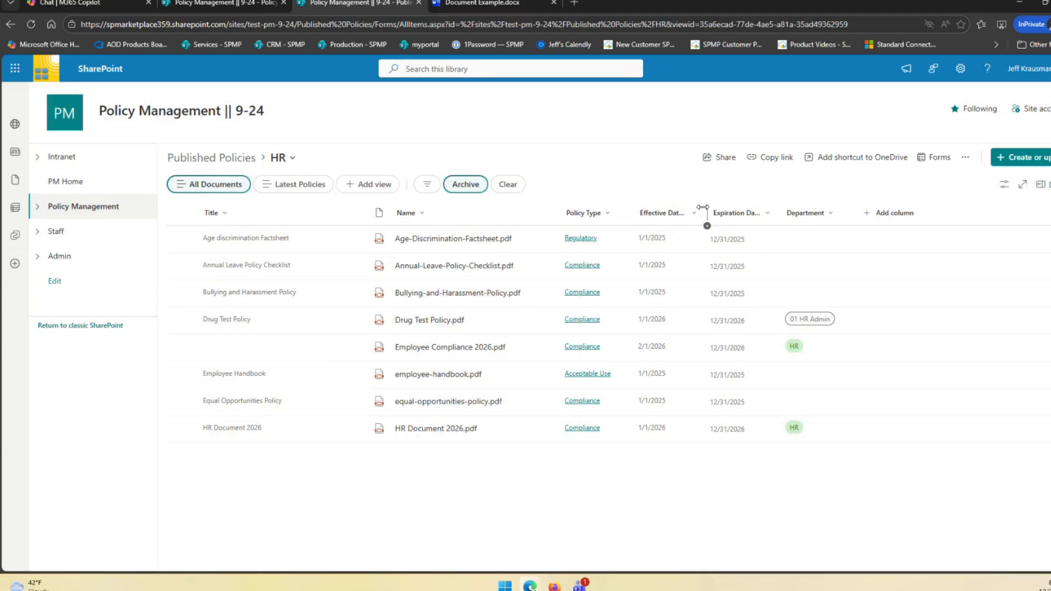
left_click_drag(702, 207, 715, 207)
left_click_drag(791, 206, 805, 204)
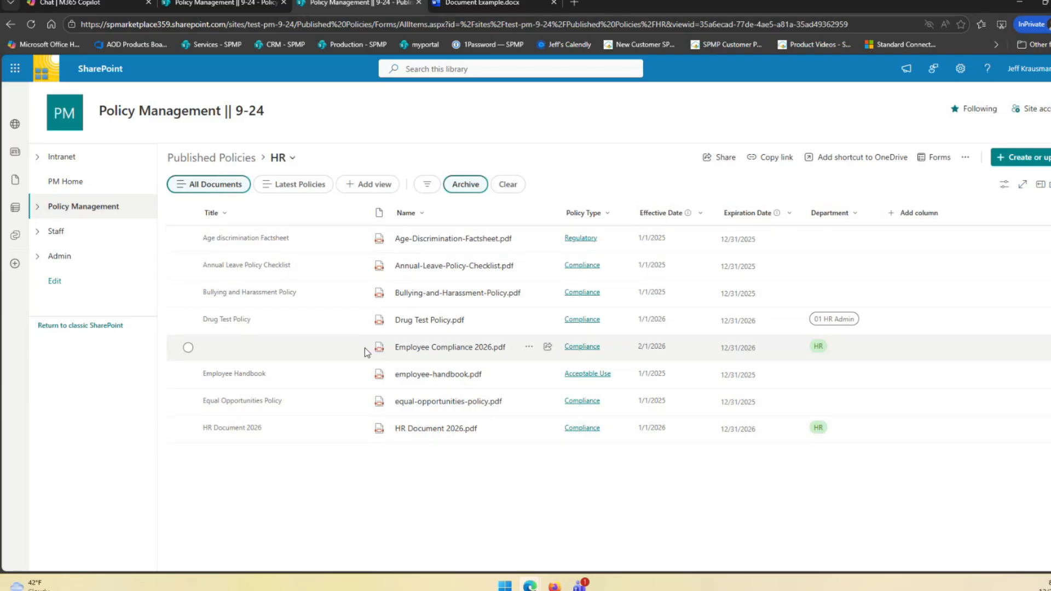
Go through the Employee Portal to the Published Policies library, search it for "drug" and open its HR folder
left_click(68, 181)
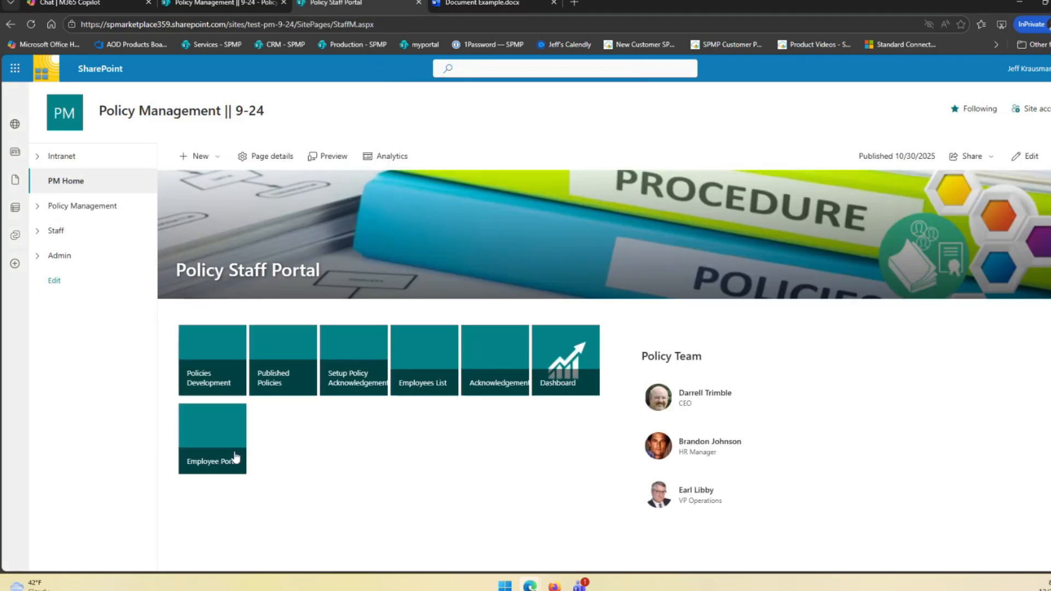
left_click(236, 457)
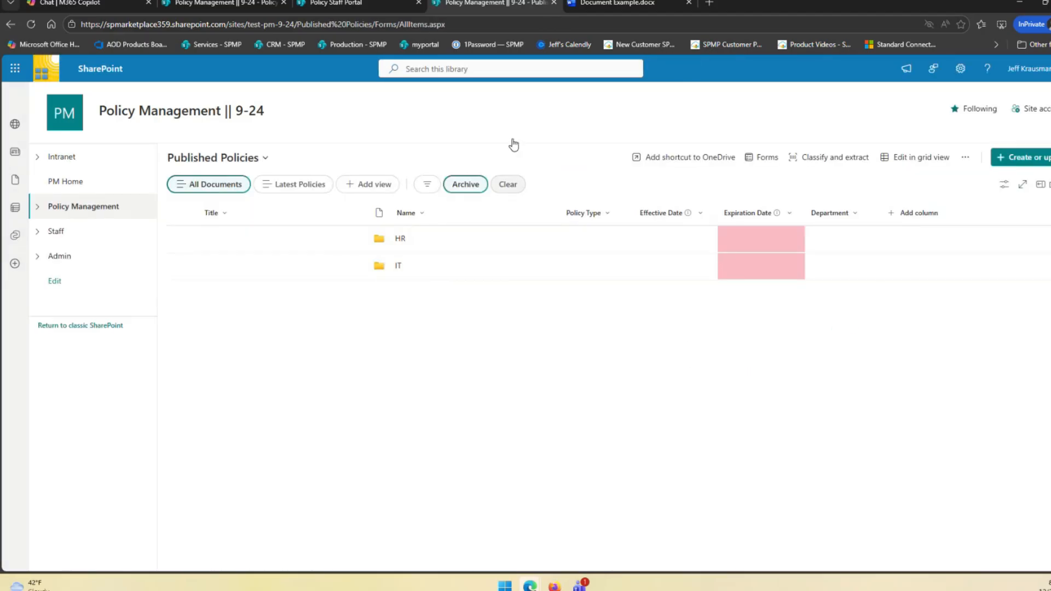
left_click(412, 68)
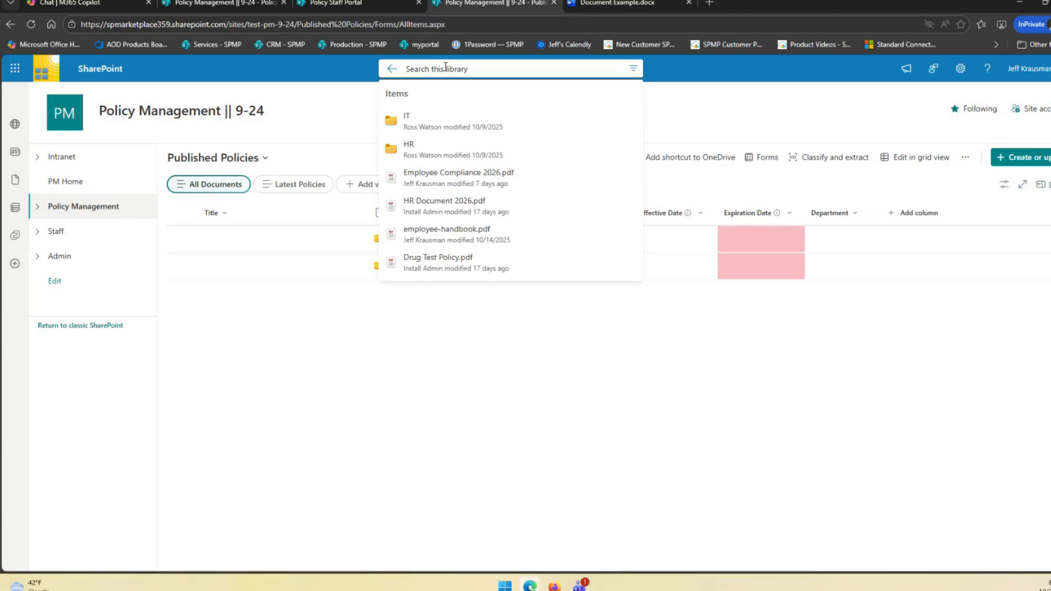
type("drug")
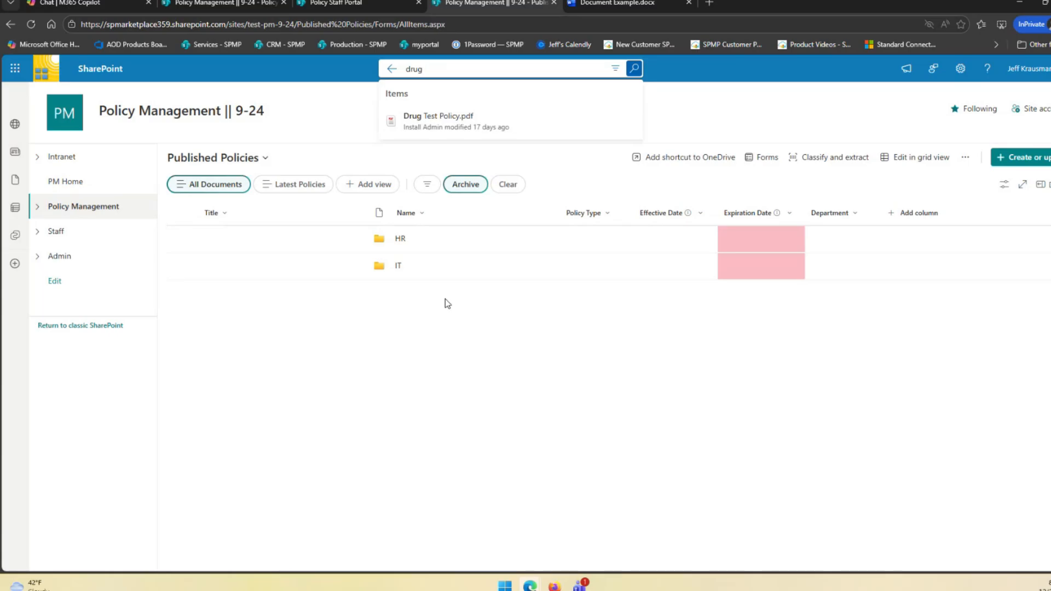
left_click(400, 239)
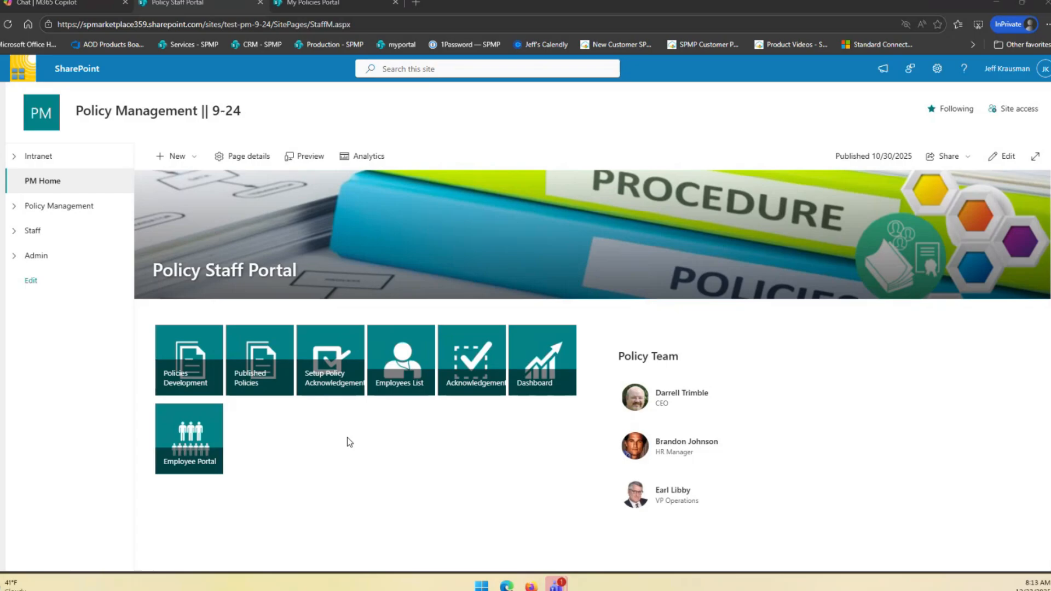
Open the Drug Policy 2026 item in Setup Policy Acknowledgement and look over its email text, comments and remaining fields
left_click(335, 369)
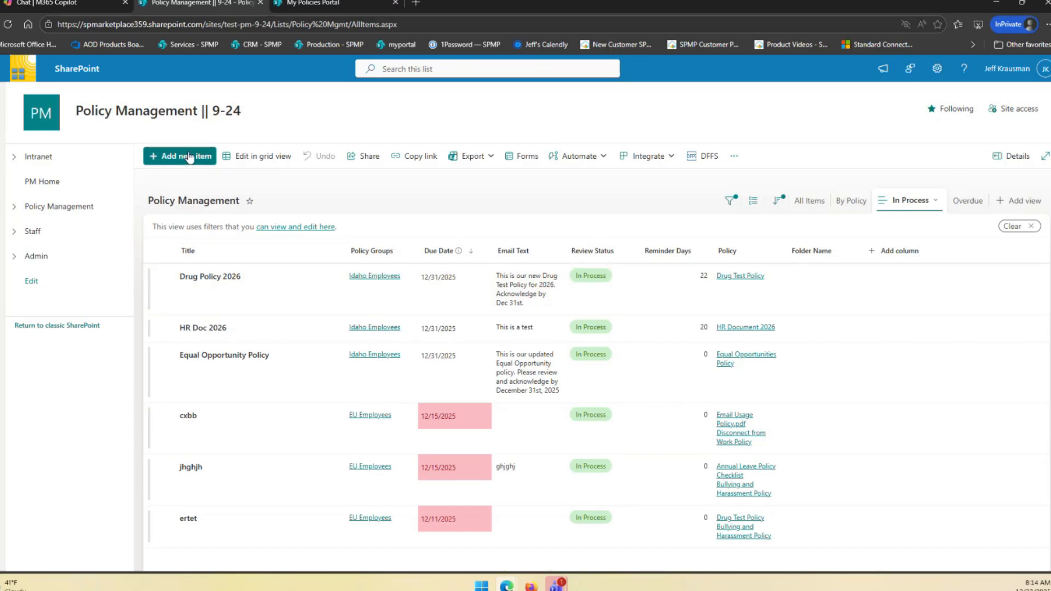
left_click(230, 278)
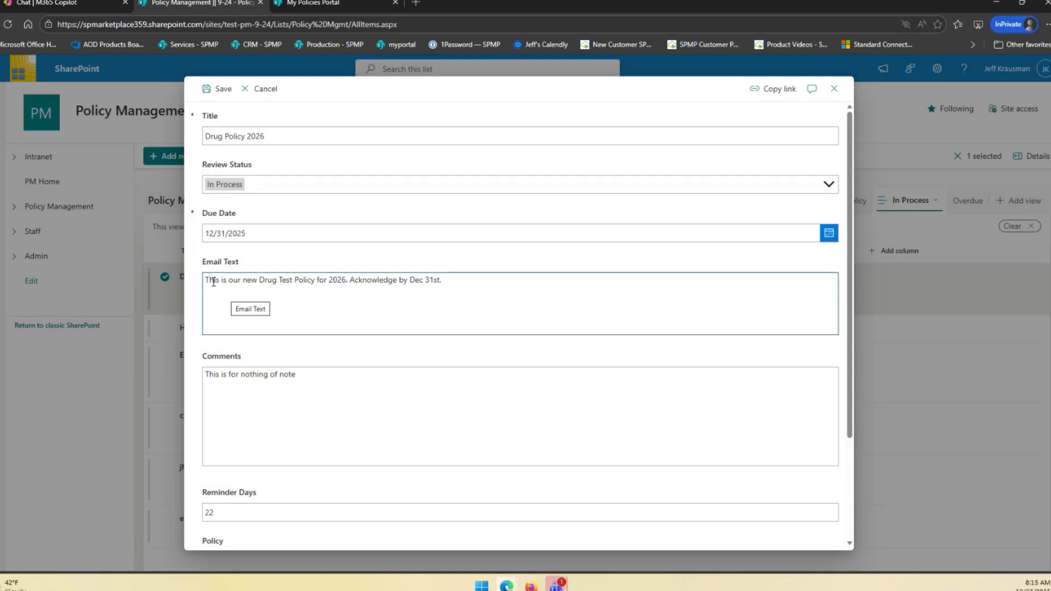
left_click_drag(211, 282, 443, 285)
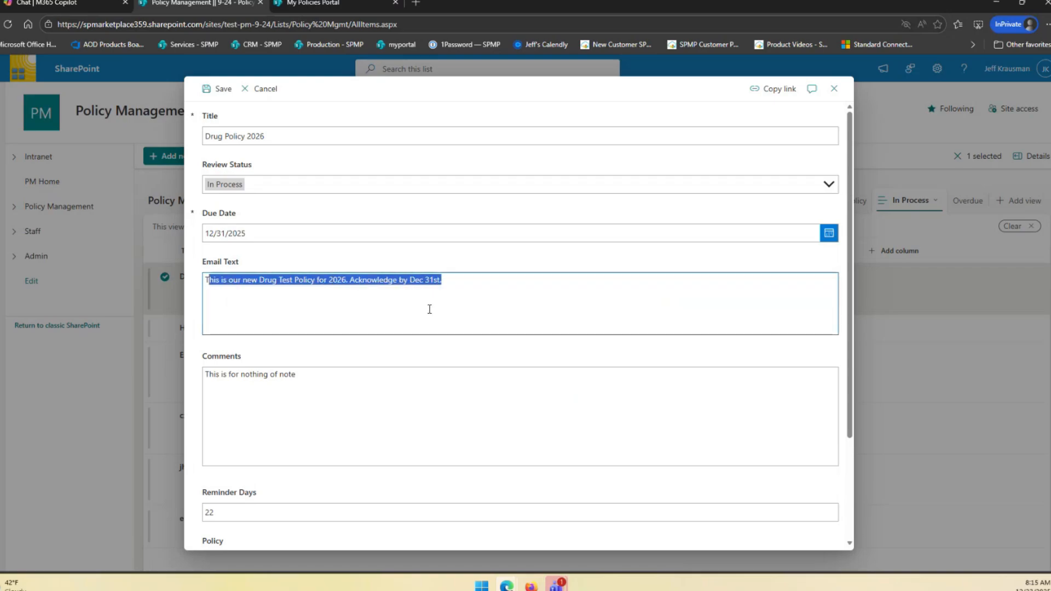
left_click(435, 286)
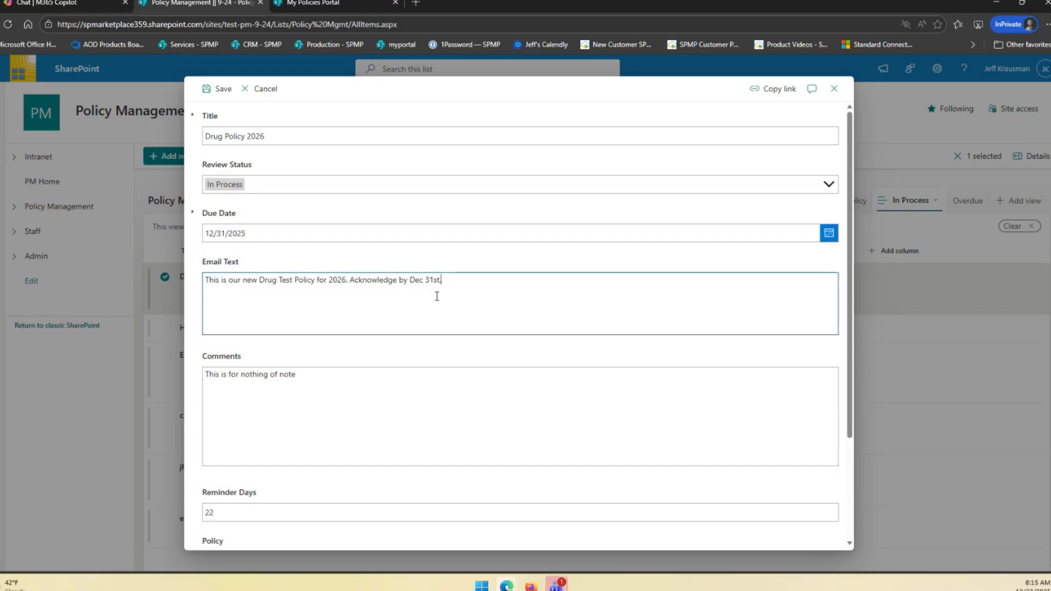
left_click(293, 399)
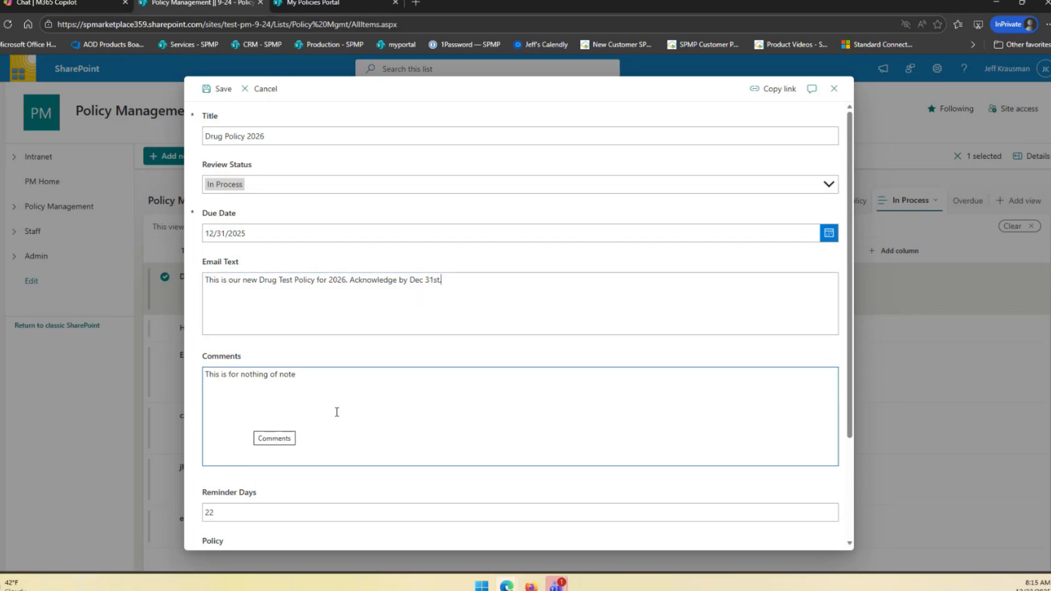
scroll(380, 396, "down", 2)
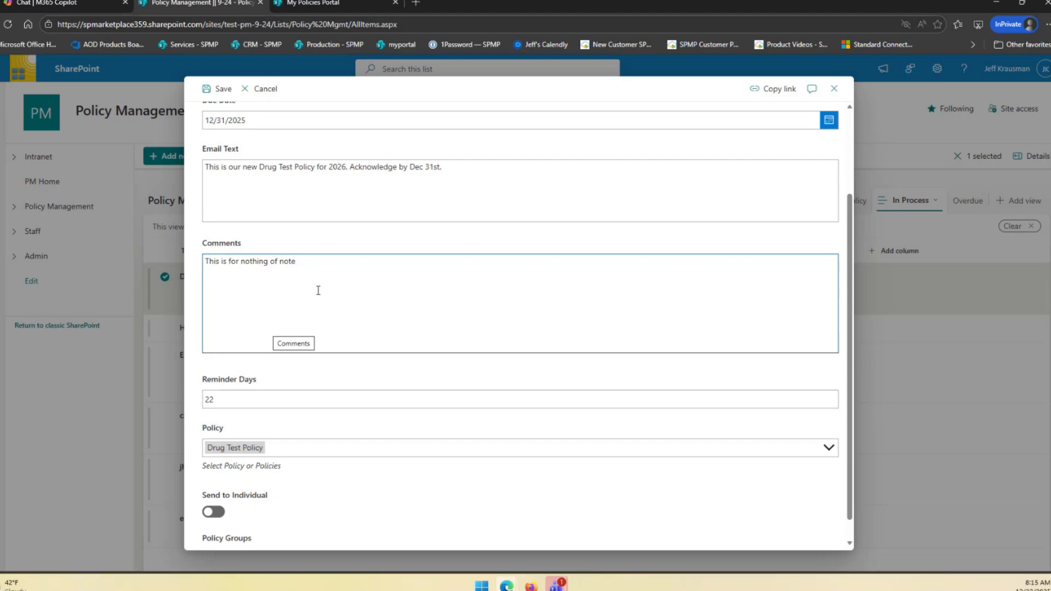
scroll(334, 340, "down", 1)
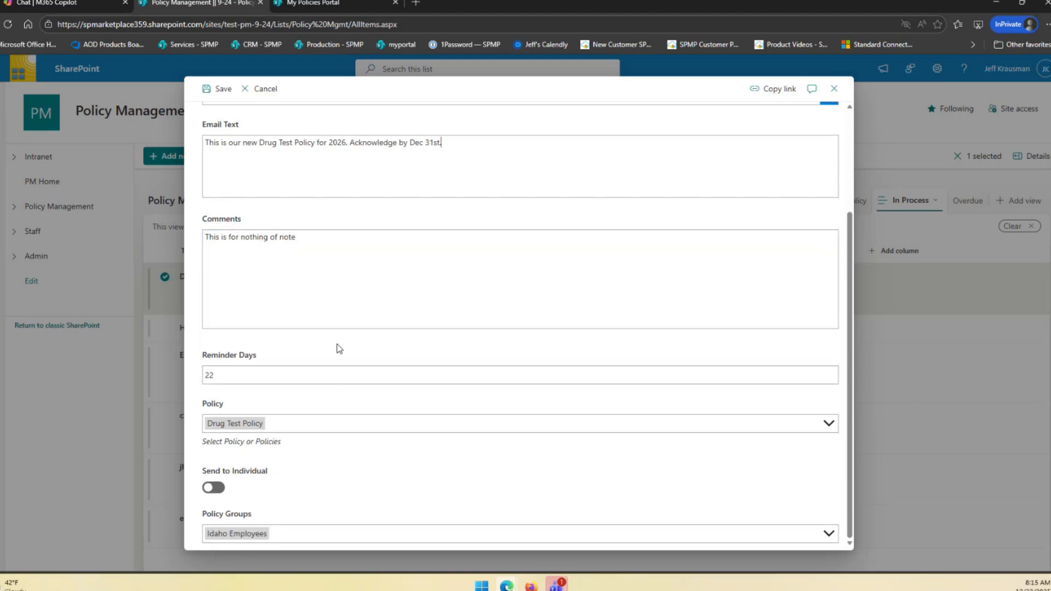
Set the Reminder Days of the Drug Policy 2026 acknowledgement to 5
left_click_drag(203, 358, 257, 356)
scroll(263, 381, "up", 1)
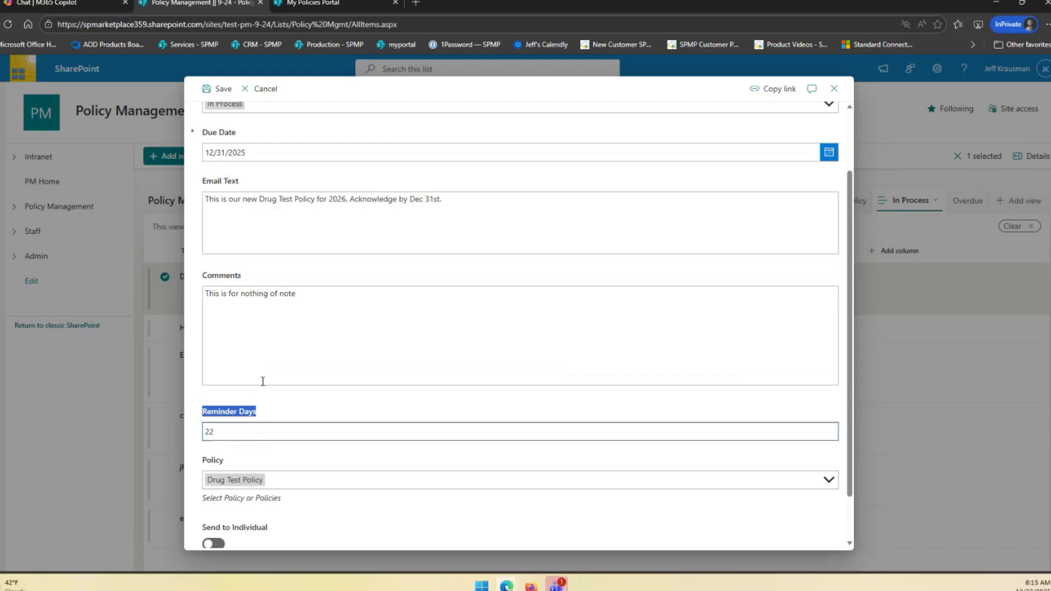
double_click(207, 432)
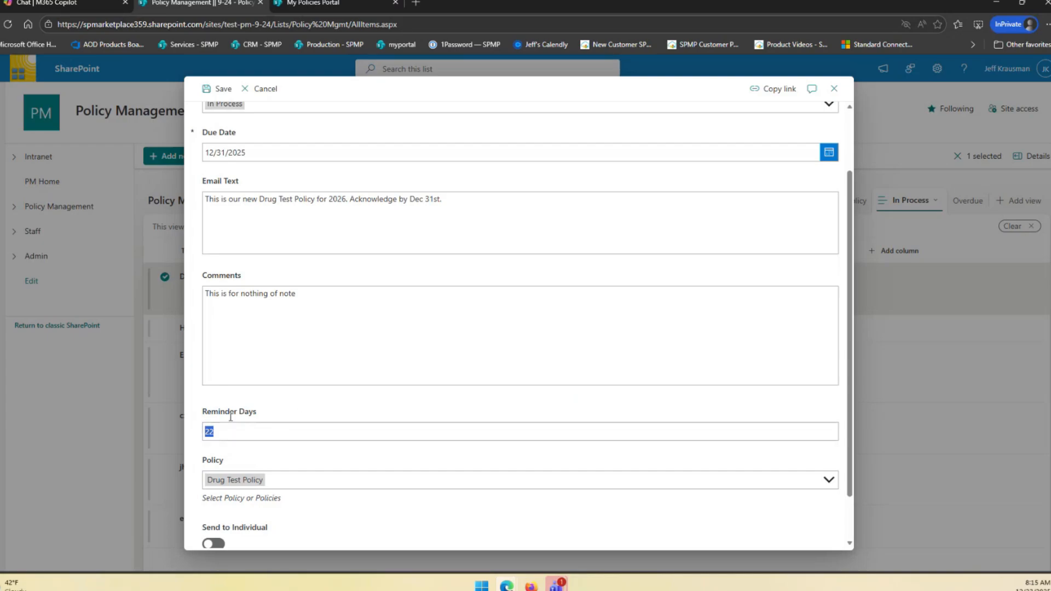
left_click(220, 431)
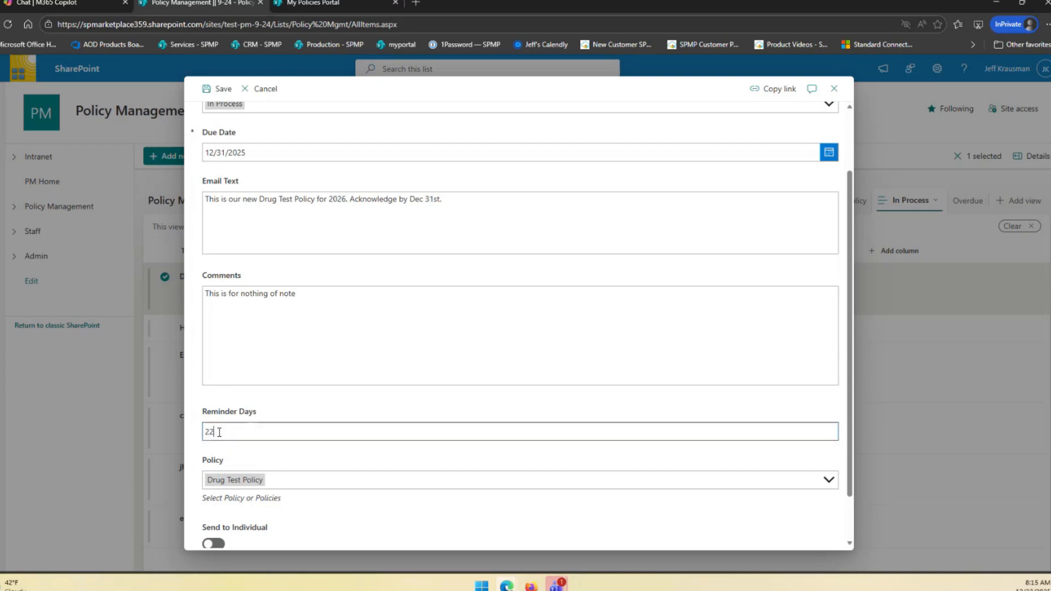
left_click_drag(219, 431, 204, 432)
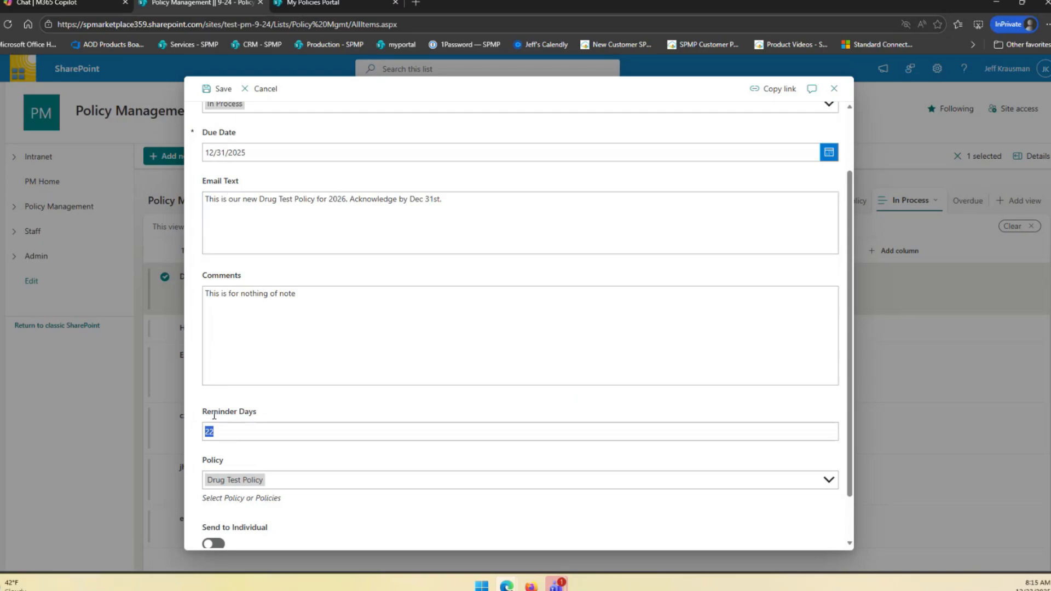
type("5")
Browse the policies selectable for the Drug Policy 2026 acknowledgement, keeping Drug Test Policy as the selection
scroll(284, 410, "down", 1)
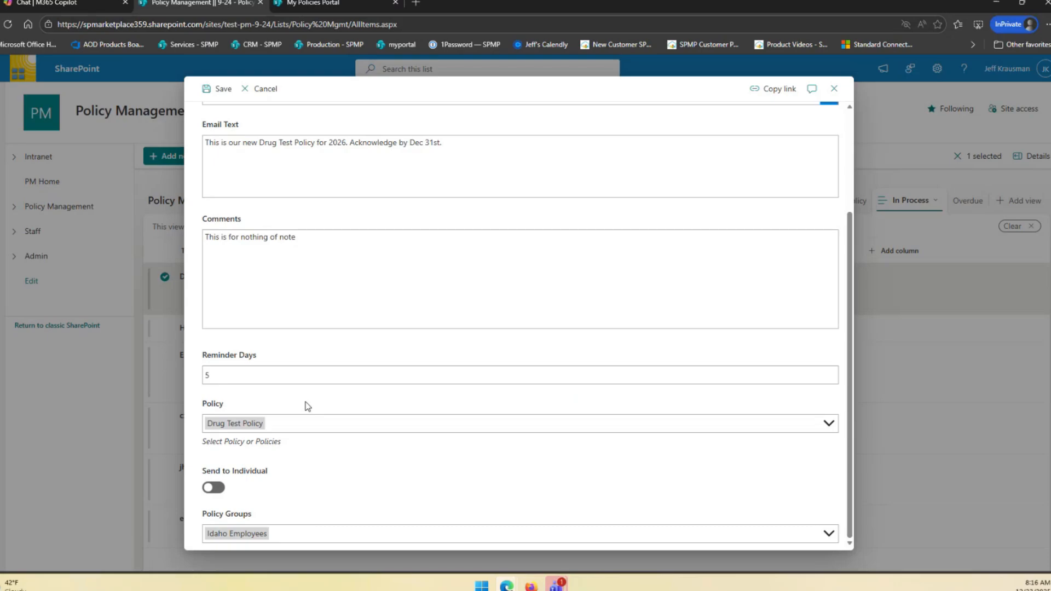
left_click(286, 425)
scroll(279, 329, "down", 2)
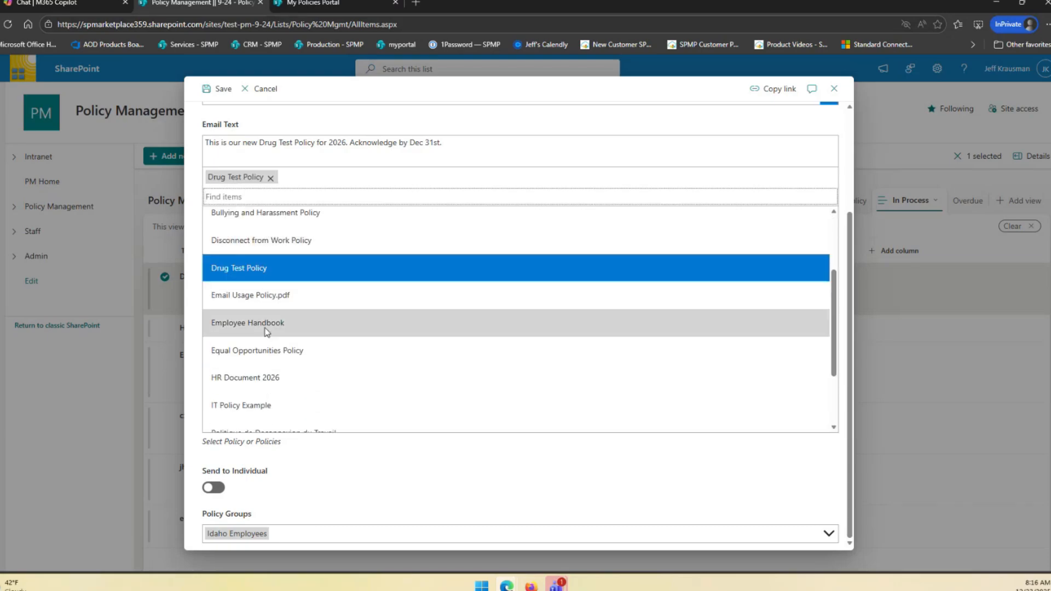
left_click(344, 469)
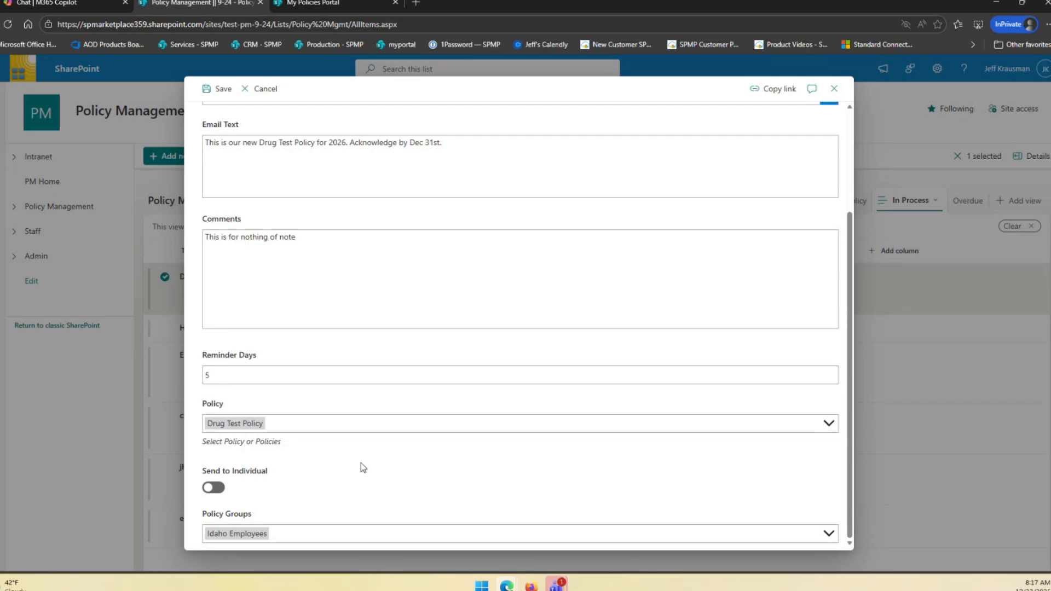
Try sending the acknowledgement to an individual employee, switch back to policy groups and close the form without saving
left_click(218, 487)
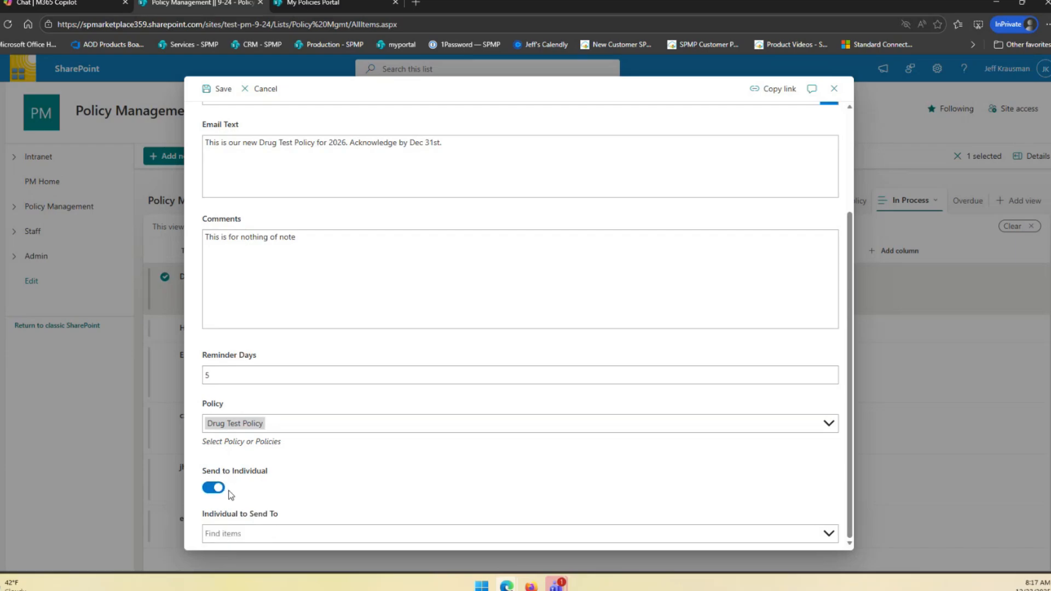
left_click_drag(203, 513, 254, 513)
left_click(261, 533)
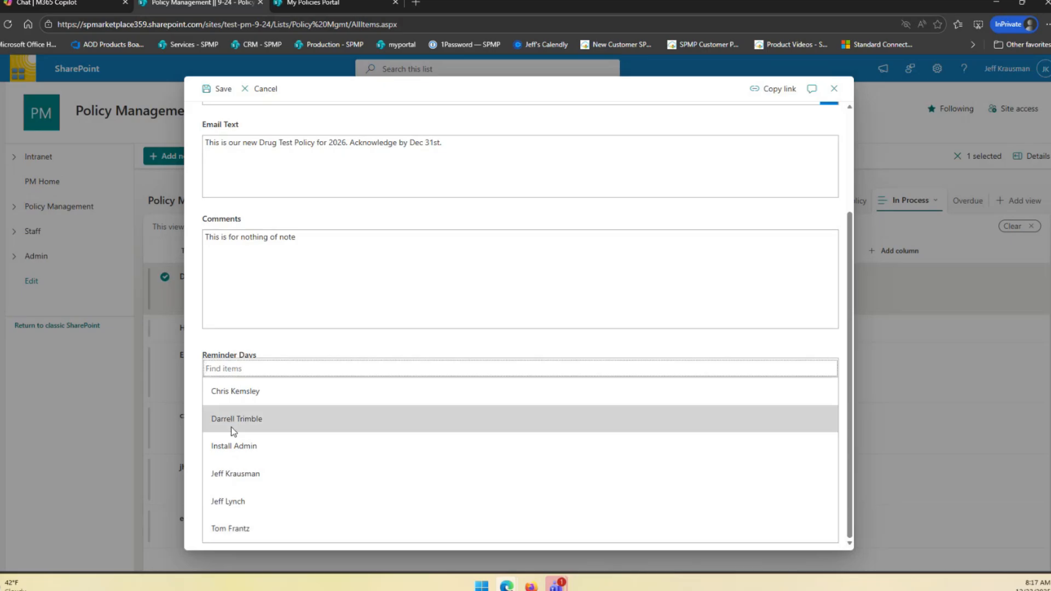
left_click(235, 481)
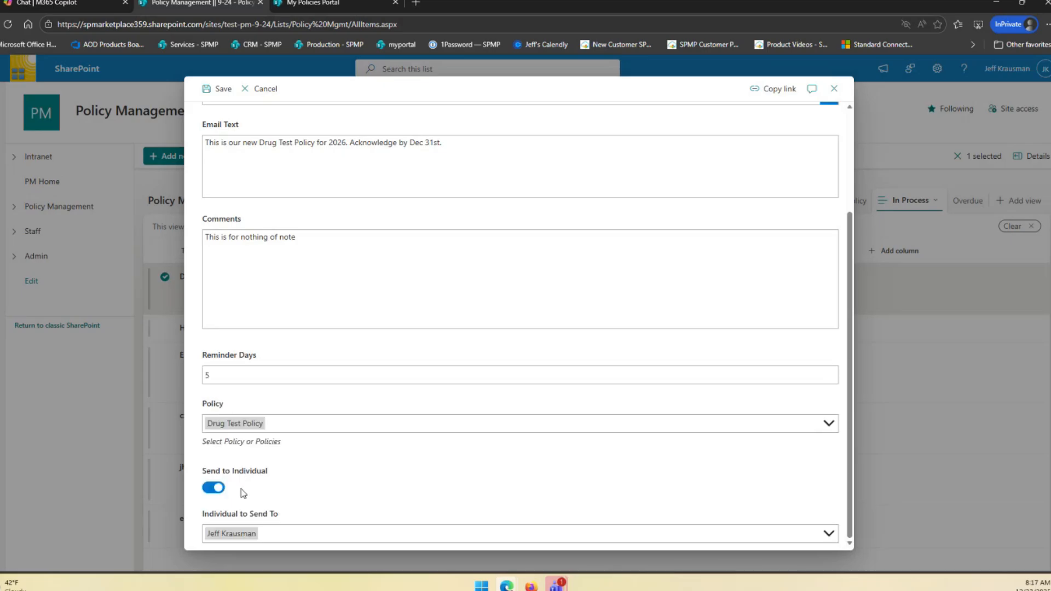
left_click(215, 487)
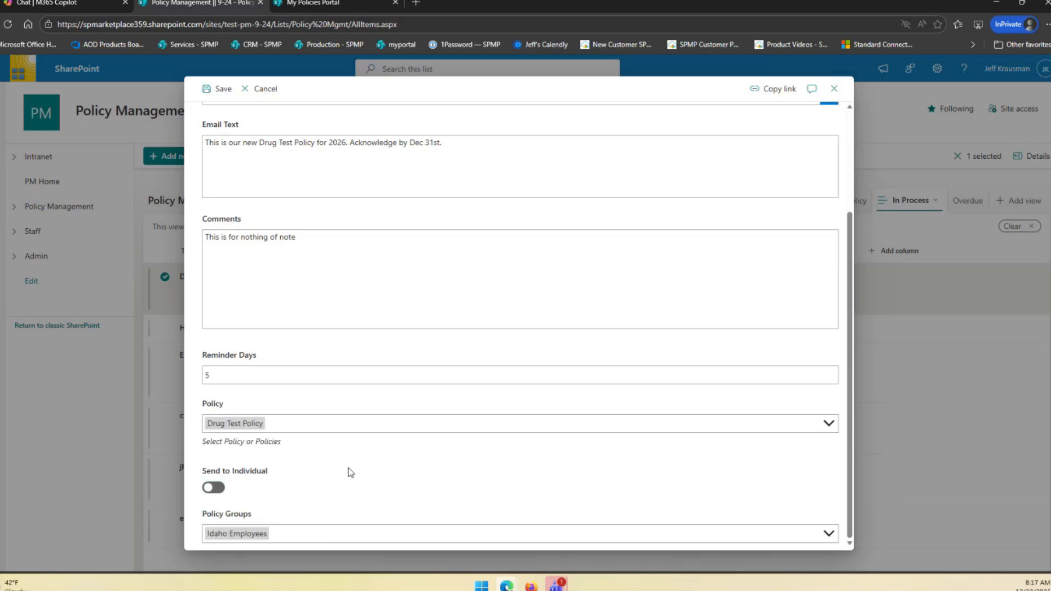
left_click(834, 89)
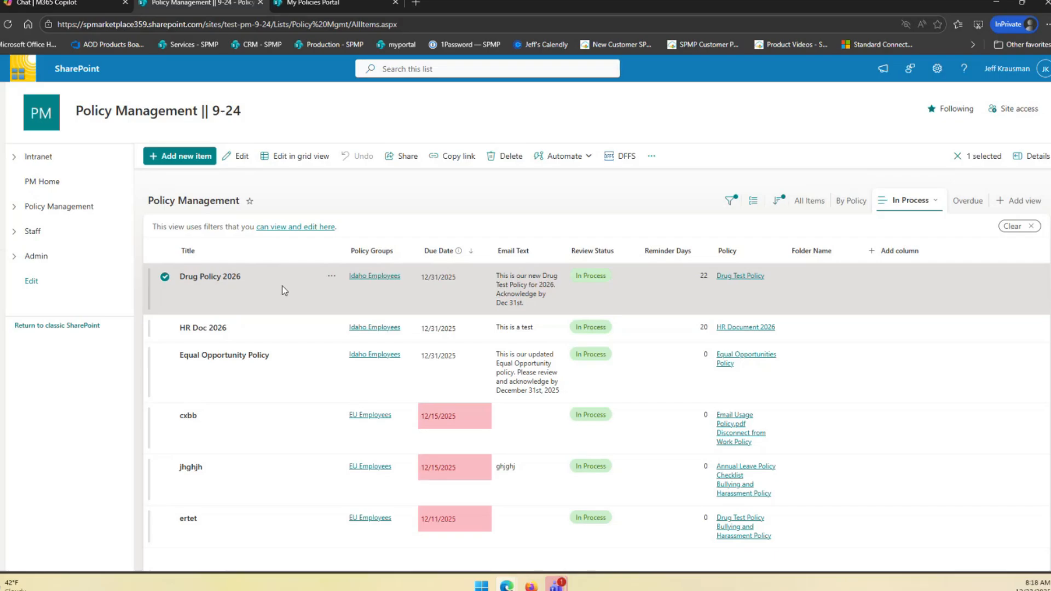
Switch to the My Policies Portal and examine its Search Policies tile and My Policy Acknowledgements list
left_click(346, 3)
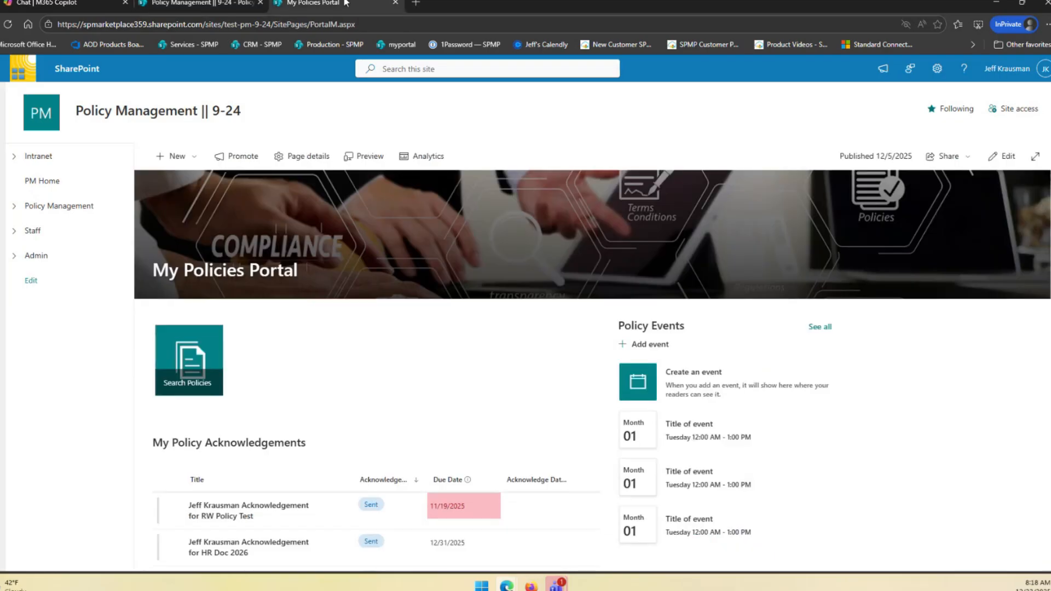
scroll(375, 367, "down", 3)
scroll(376, 322, "up", 2)
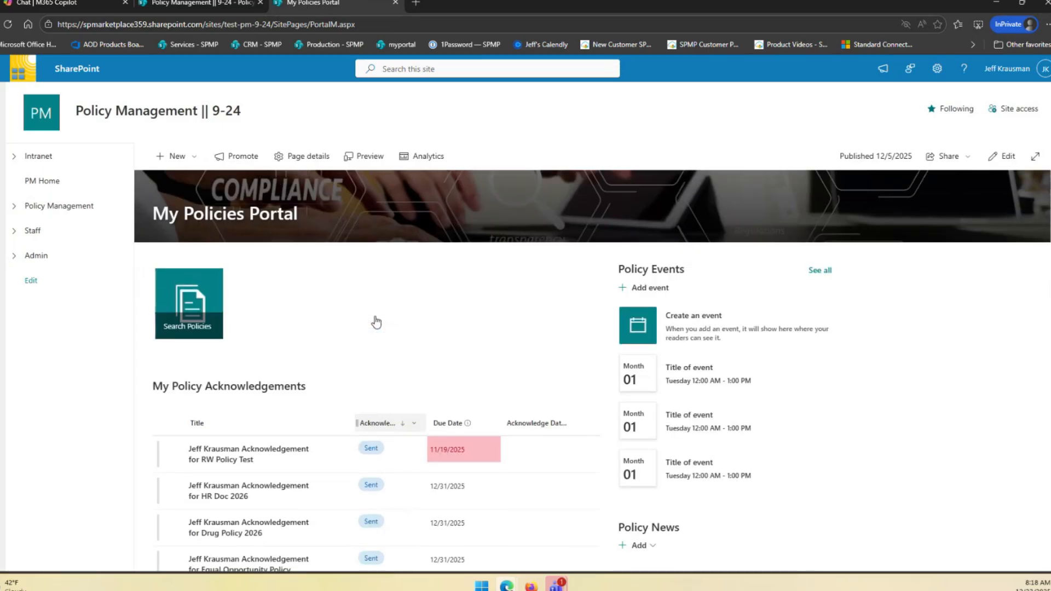
scroll(377, 329, "up", 1)
left_click_drag(153, 269, 300, 272)
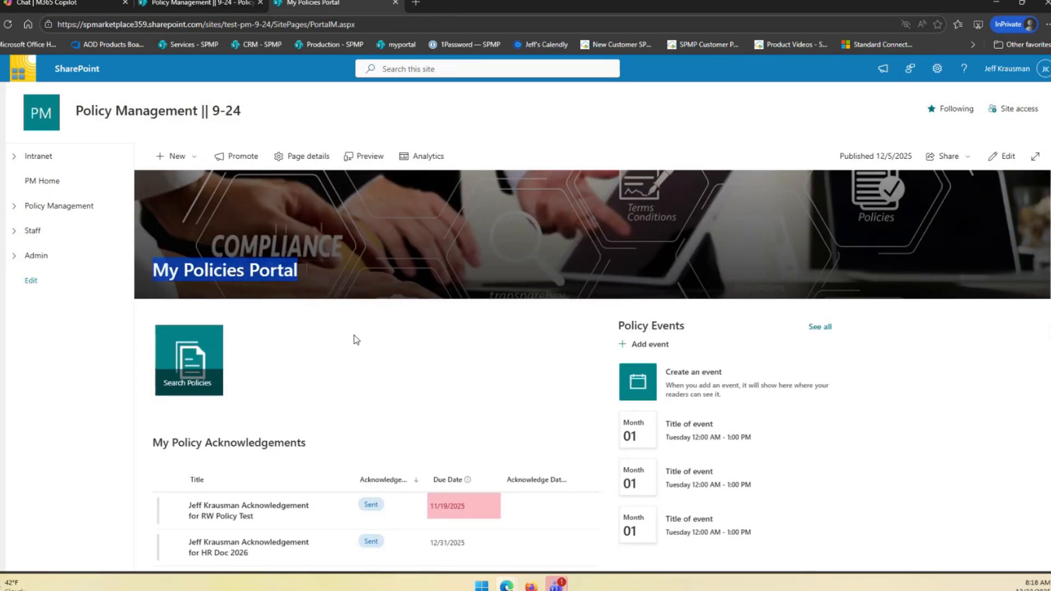
left_click(350, 376)
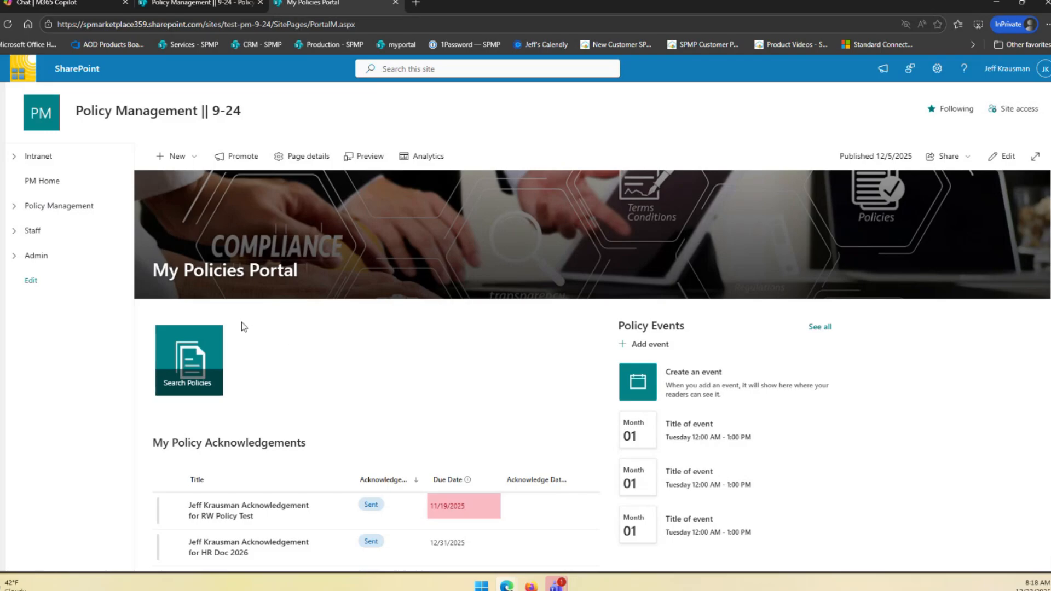
mouse_move(192, 342)
scroll(438, 346, "down", 1)
scroll(502, 351, "down", 3)
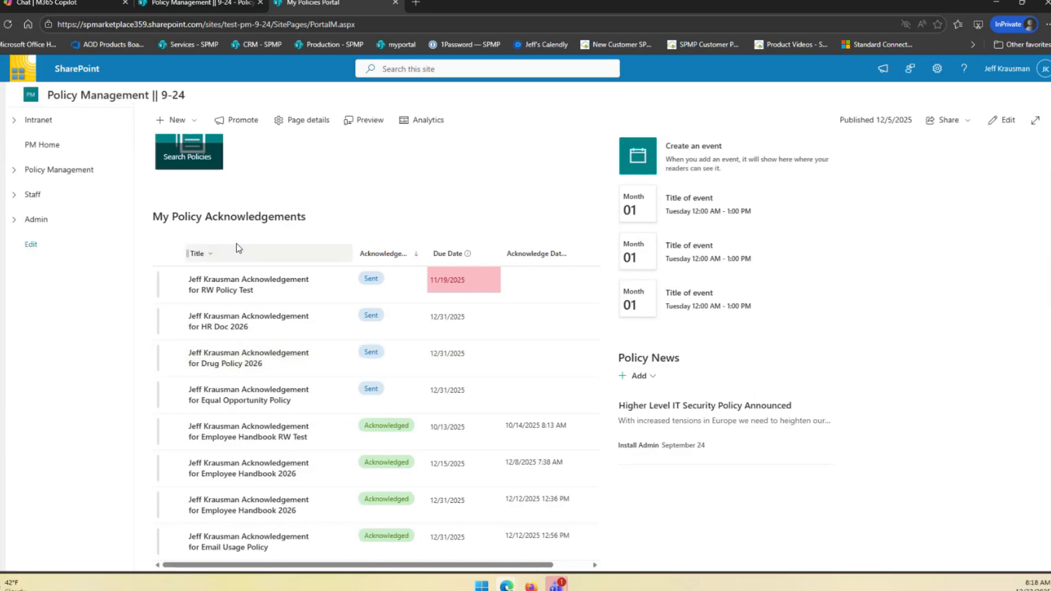
left_click_drag(153, 219, 286, 215)
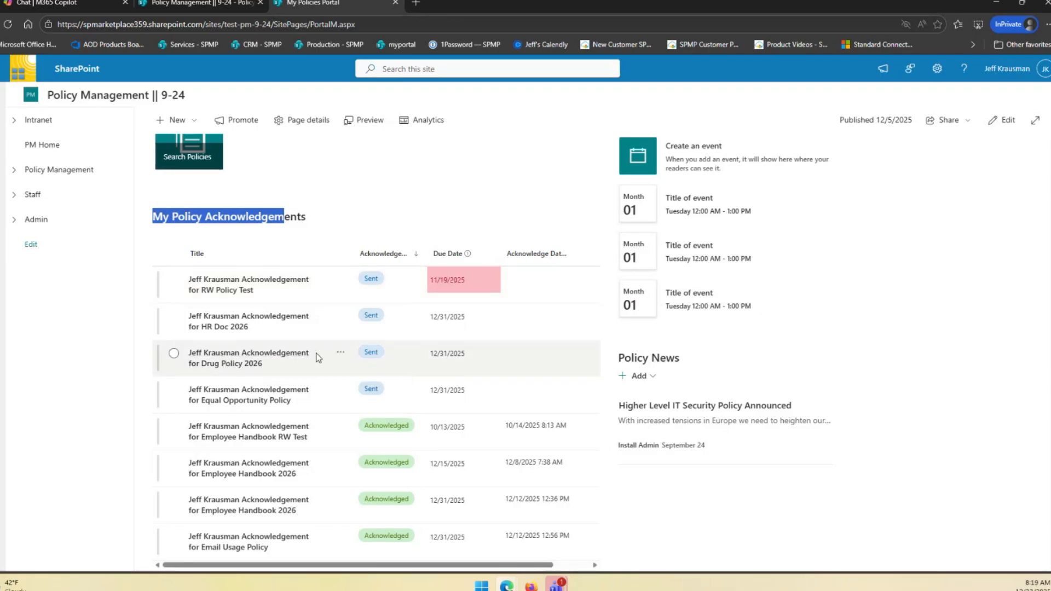
Open the pending Drug Policy 2026 acknowledgement, read through the policy text and close it without acknowledging
left_click(249, 363)
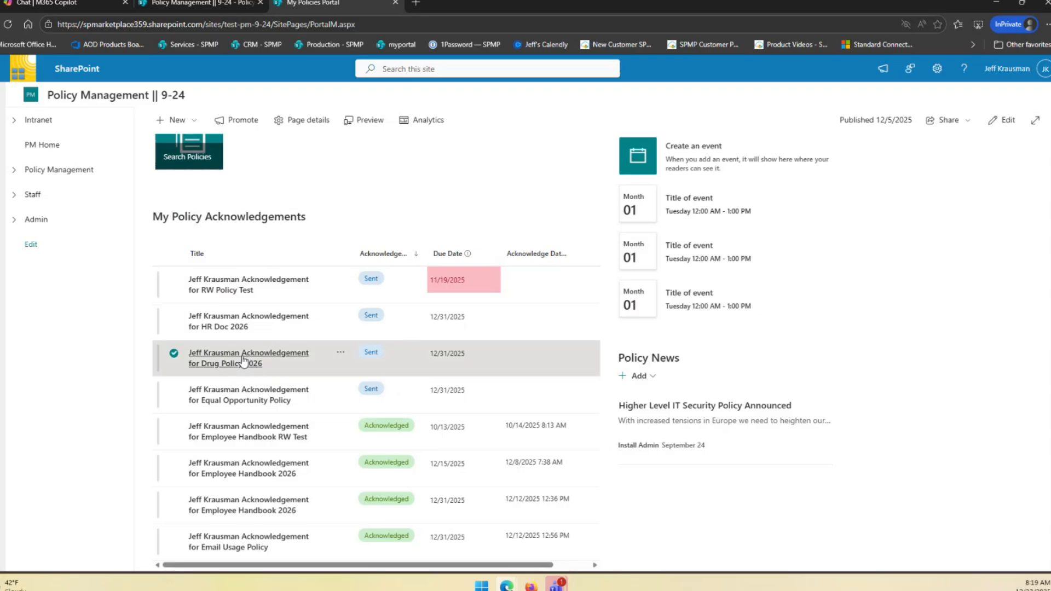
scroll(465, 281, "down", 15)
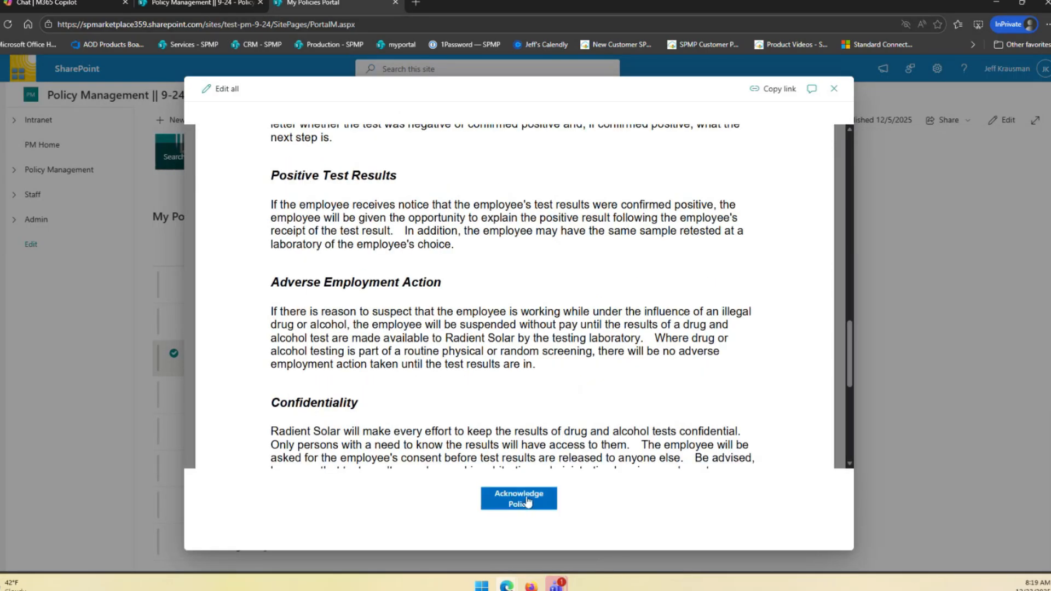
left_click(834, 88)
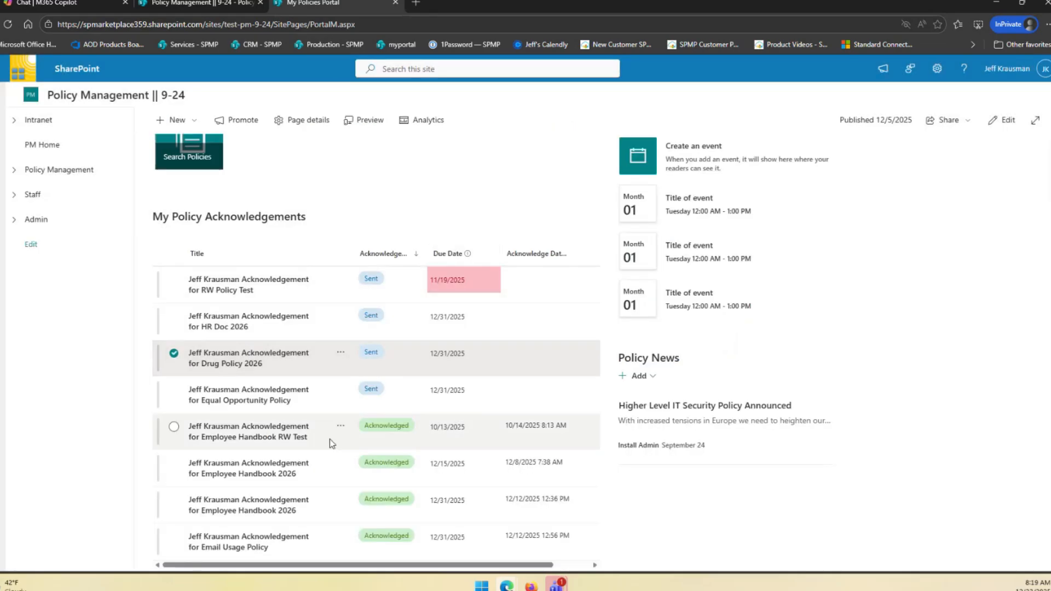
Open the acknowledged Employee Handbook RW Test record and look over its contents
left_click(246, 438)
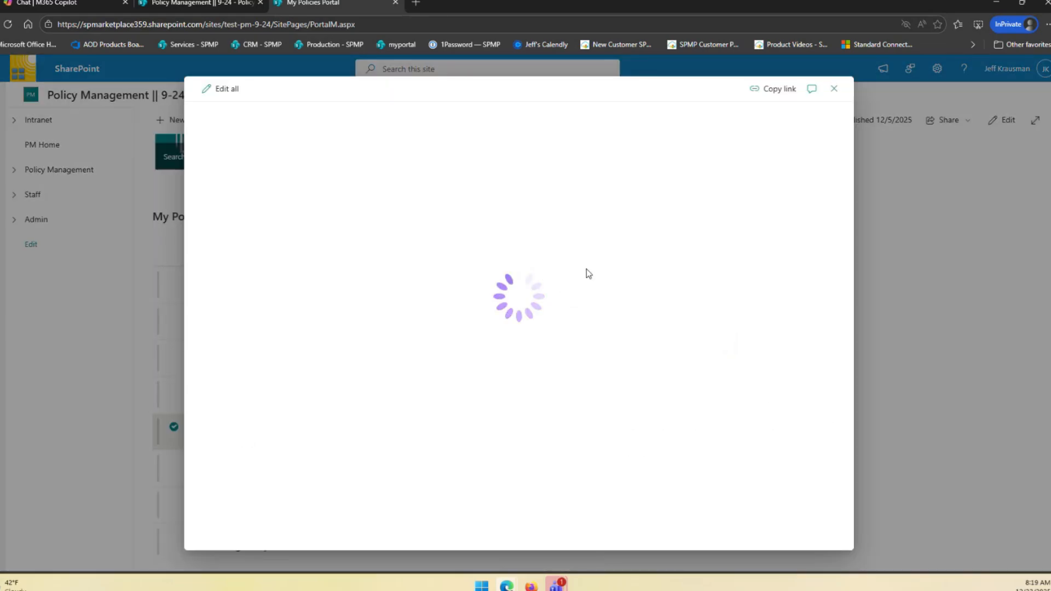
scroll(529, 464, "down", 2)
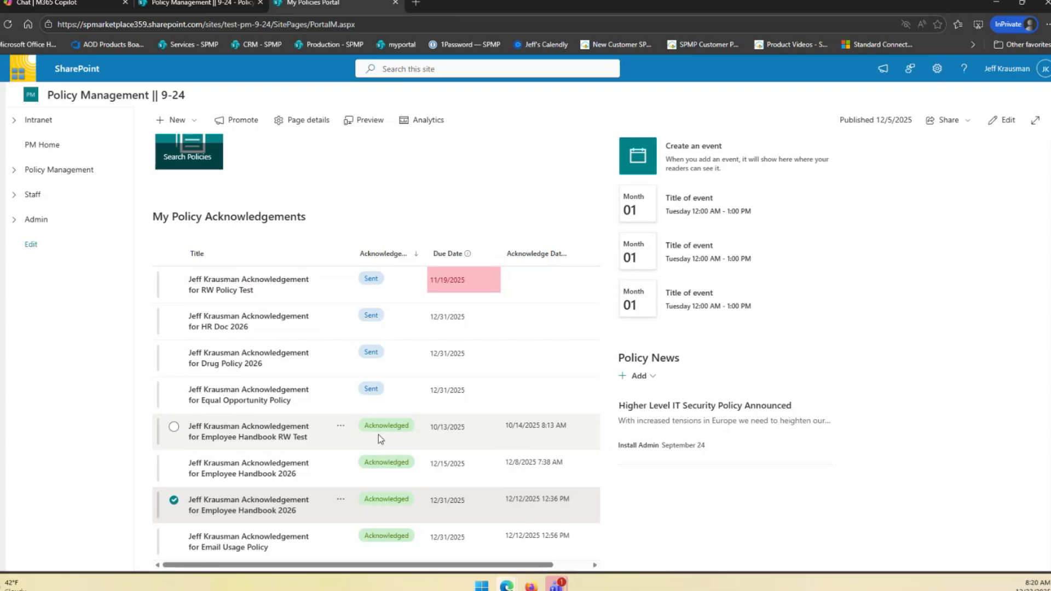
Leave the My Policies Portal, switch back to the policy management site and open the Policy Acknowledgements list
mouse_move(552, 438)
scroll(483, 177, "up", 4)
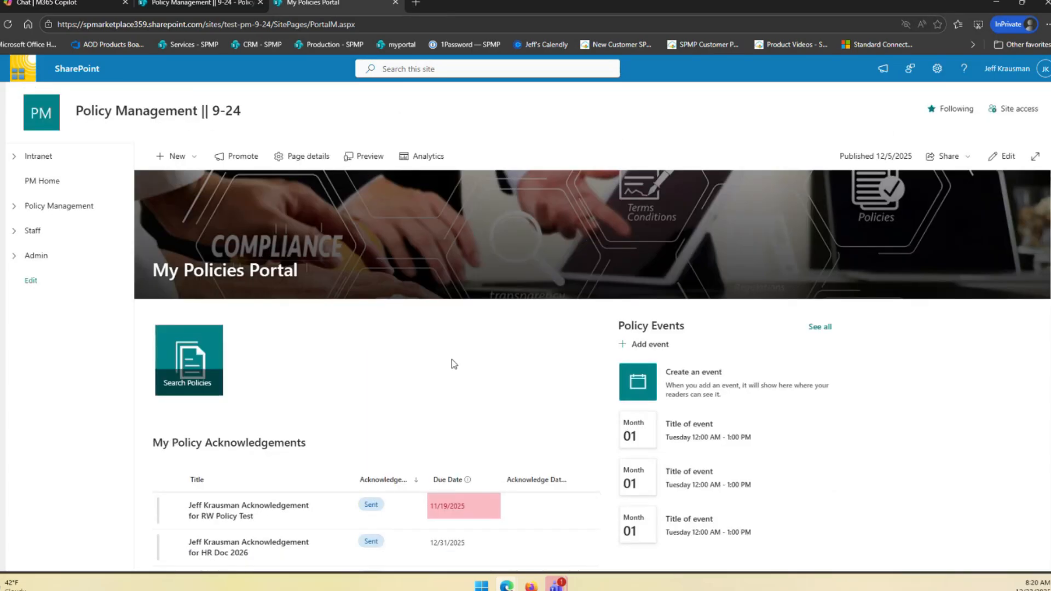
left_click(208, 4)
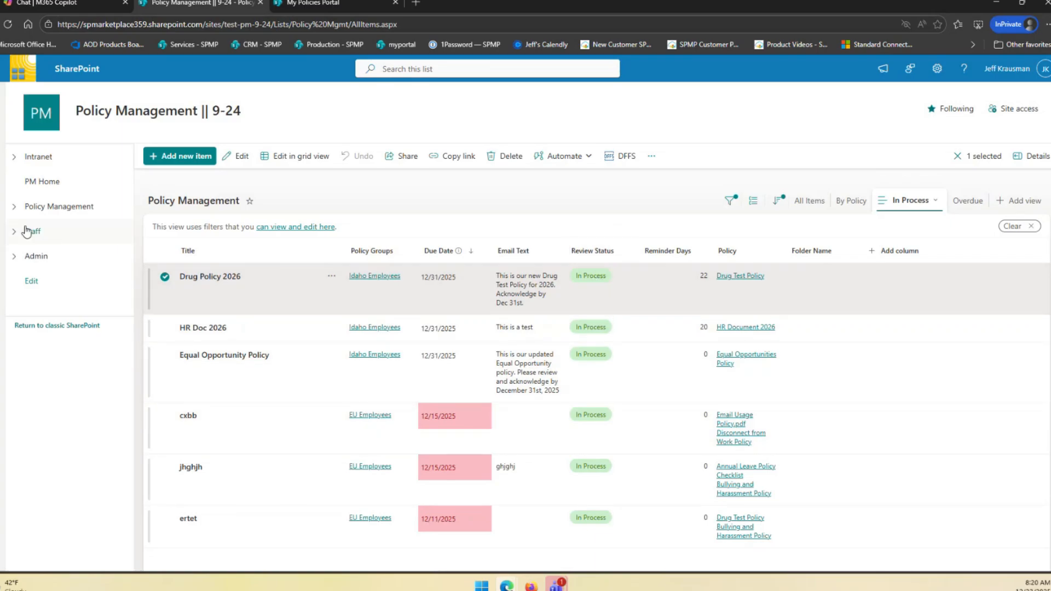
left_click(14, 207)
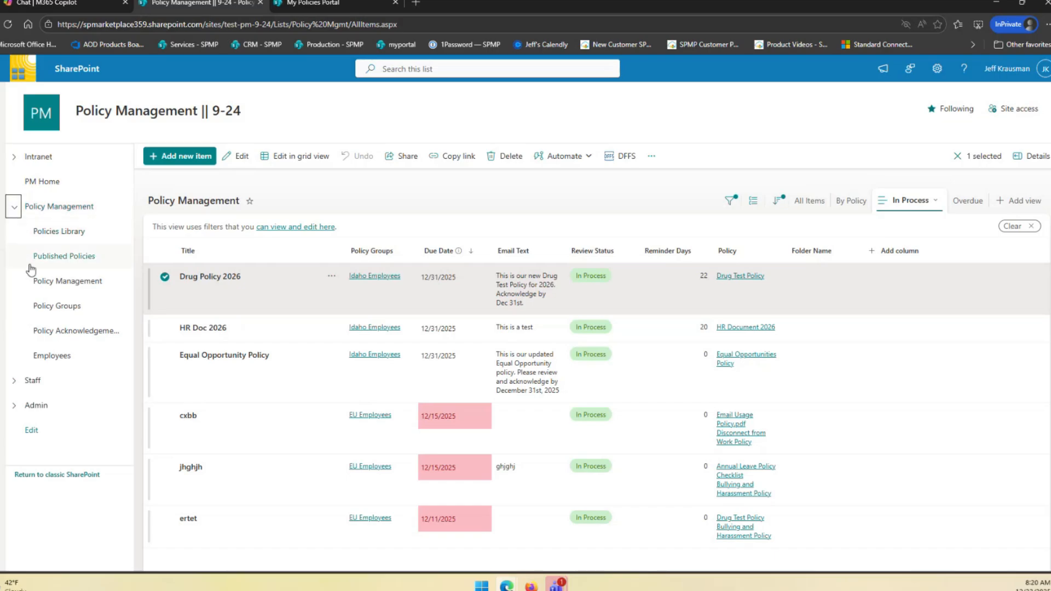
left_click(67, 332)
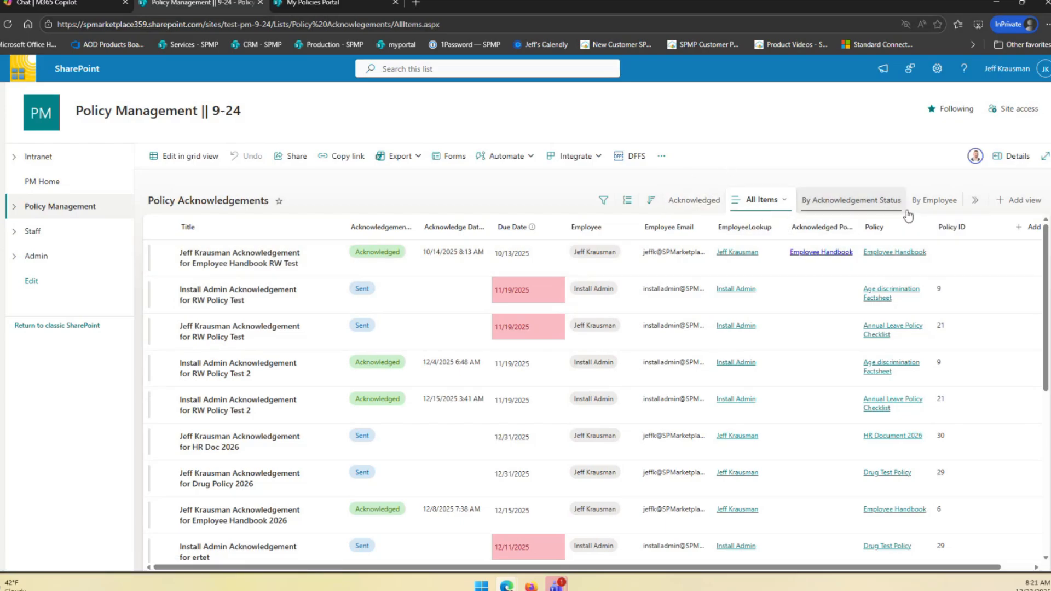
Look through the views available for the Policy Acknowledgements list while staying on the All Items view
left_click(969, 207)
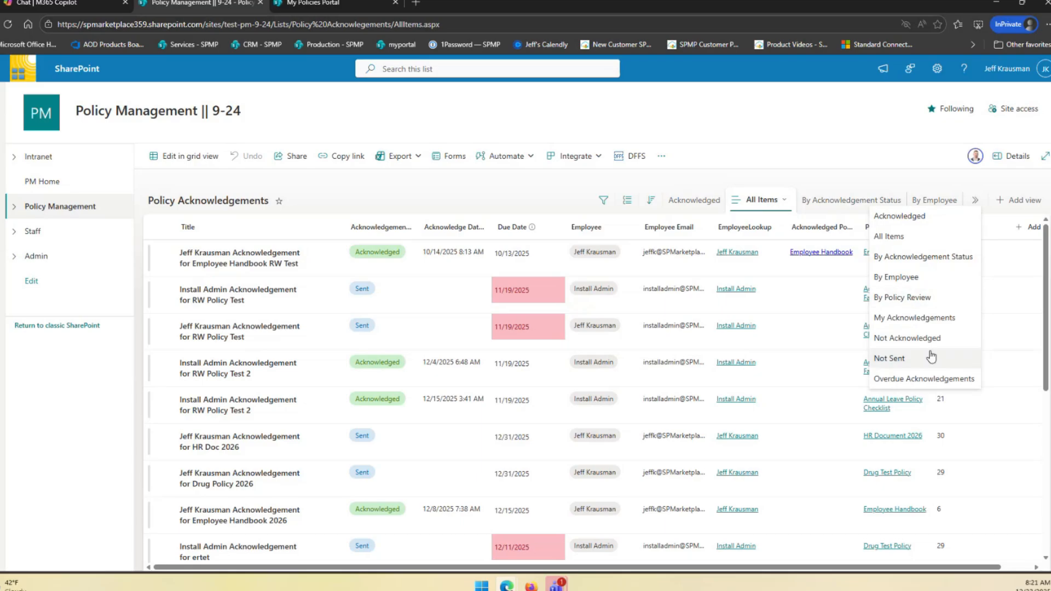
left_click(505, 187)
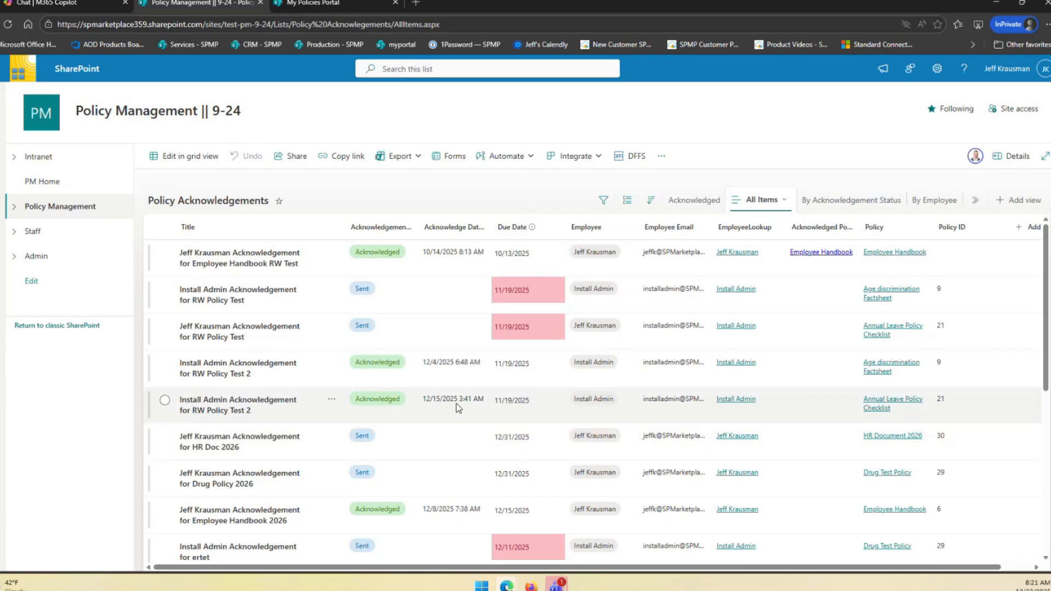
left_click(14, 206)
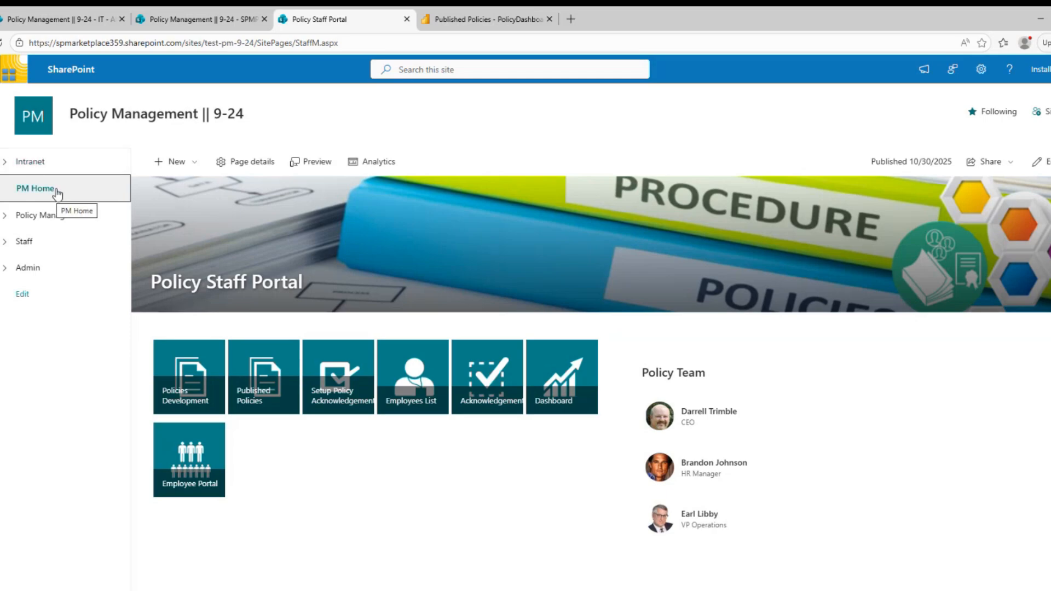
Open the Dashboard from the Policy Staff Portal and move its report from Published Policies back to the Acknowledgements page
left_click(556, 389)
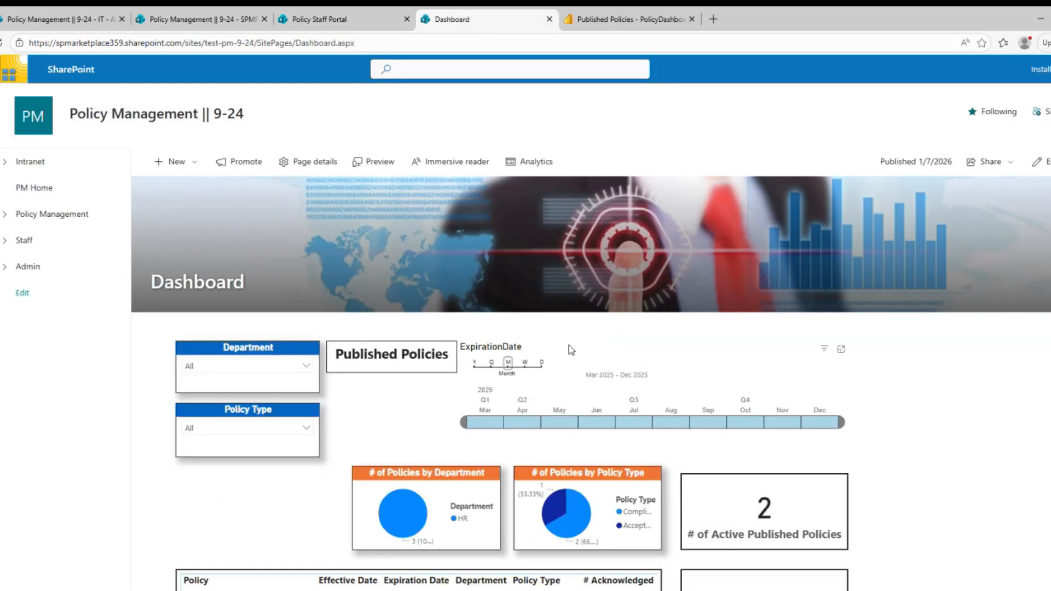
scroll(570, 355, "down", 3)
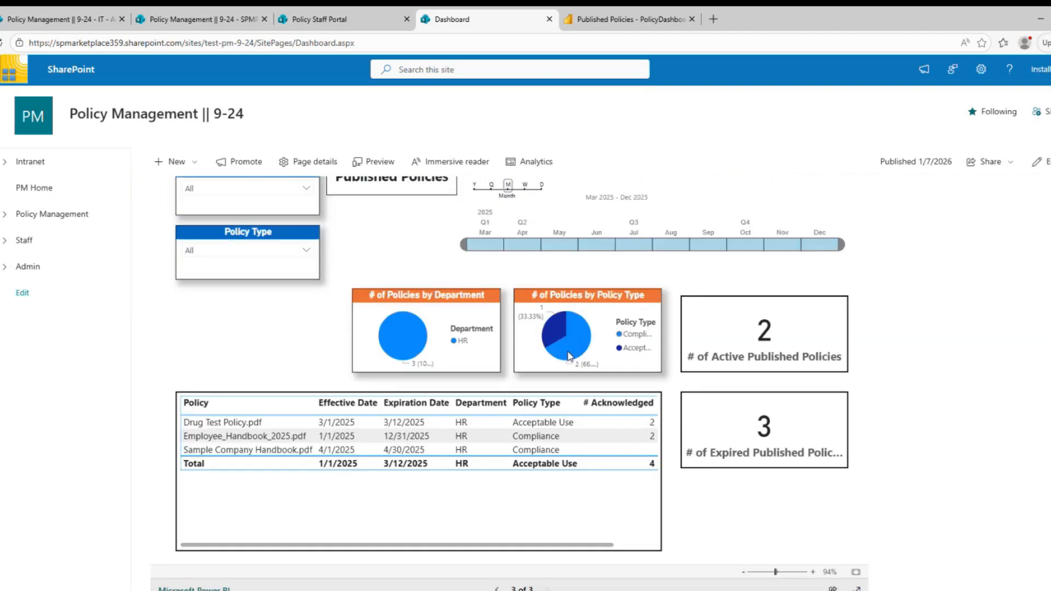
scroll(569, 356, "down", 1)
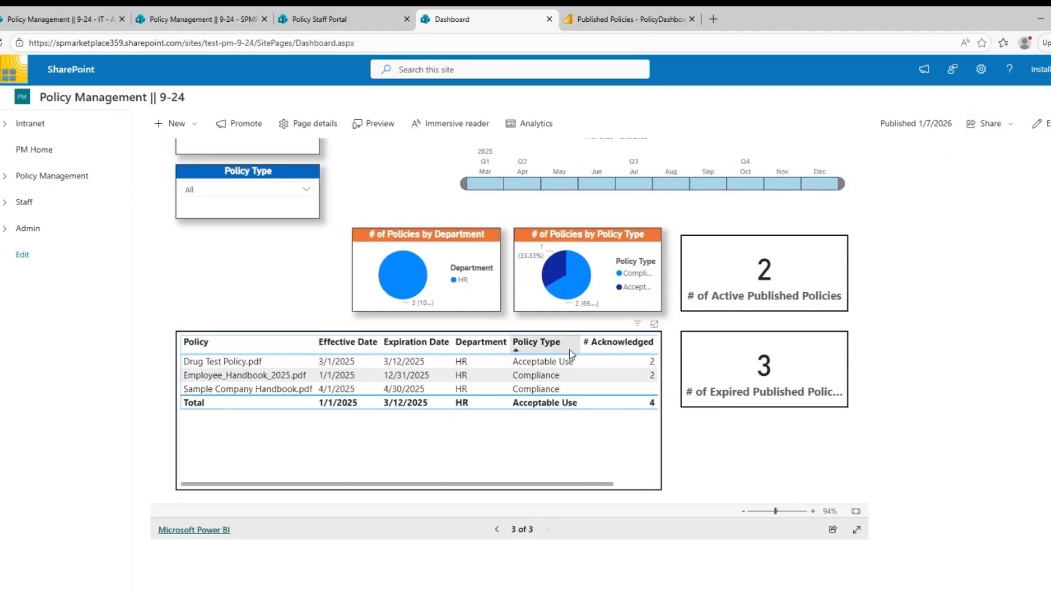
scroll(569, 350, "up", 2)
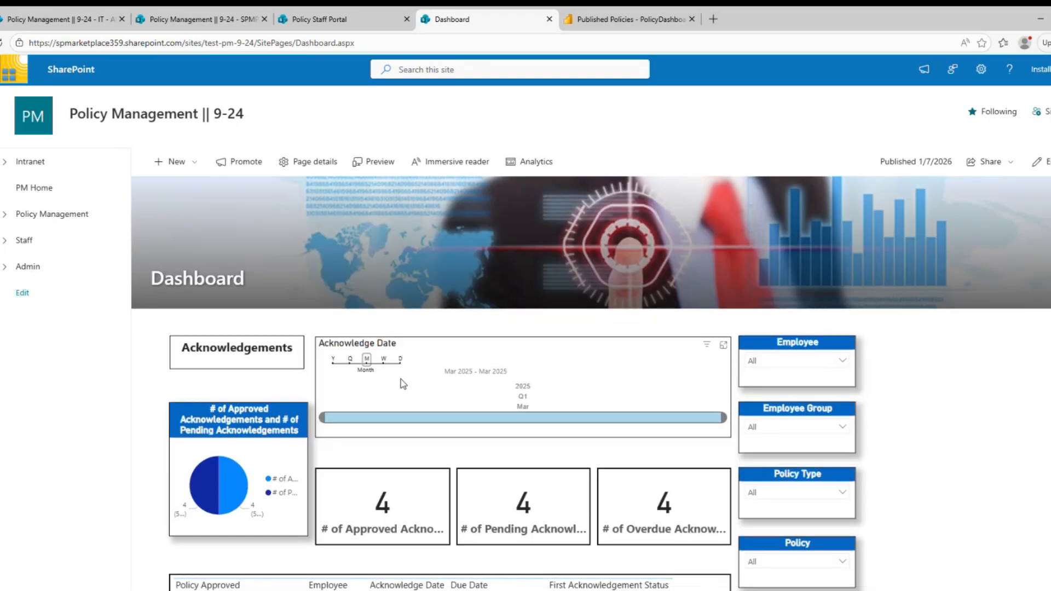
Examine the Acknowledgements report's Employee filter options and its table of policies, due dates and acknowledgement statuses
scroll(402, 385, "down", 1)
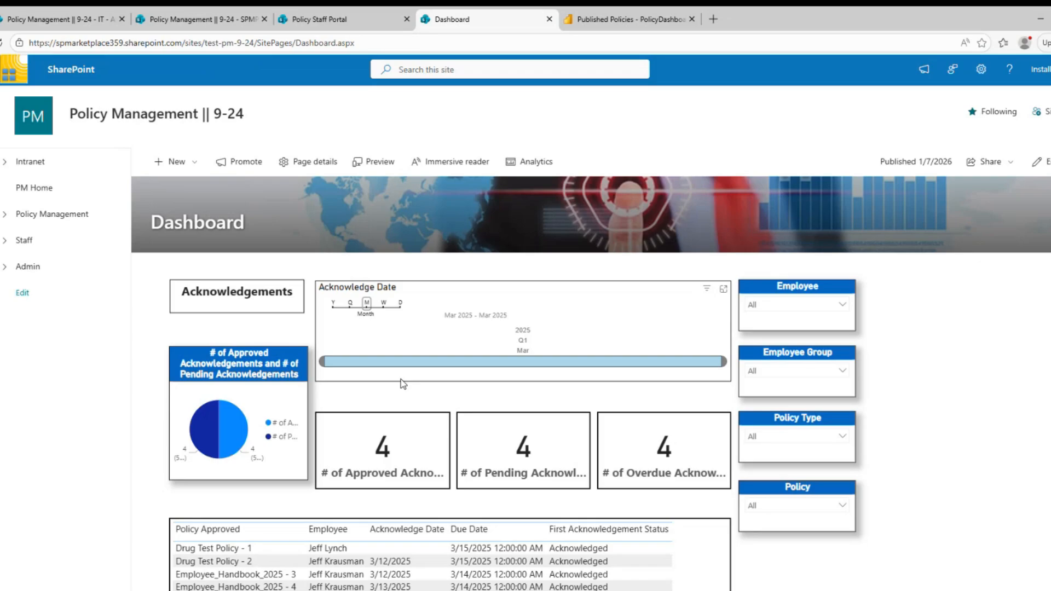
left_click(842, 306)
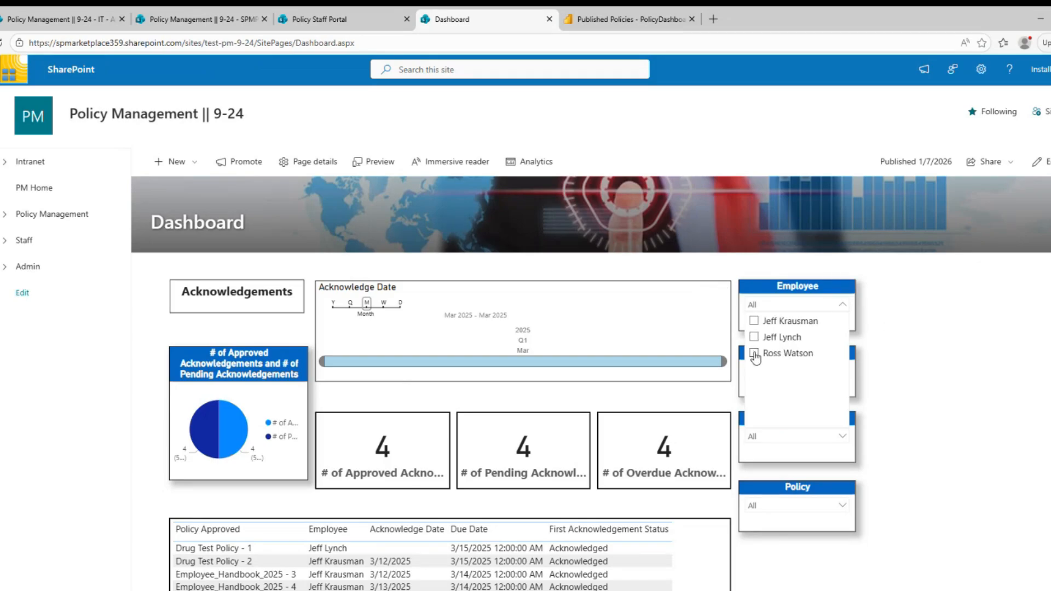
left_click(754, 337)
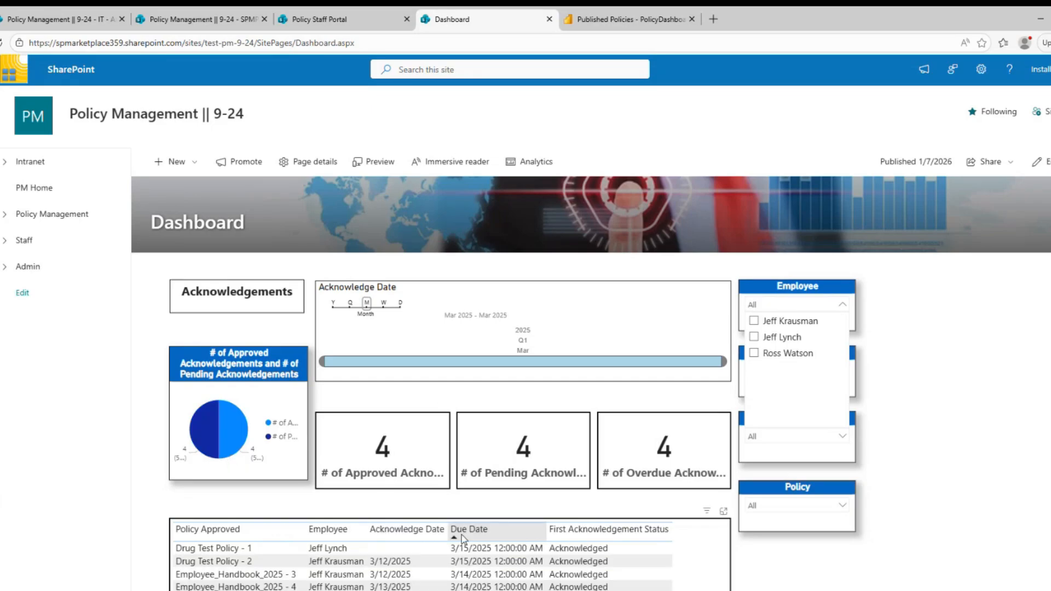
scroll(463, 539, "down", 2)
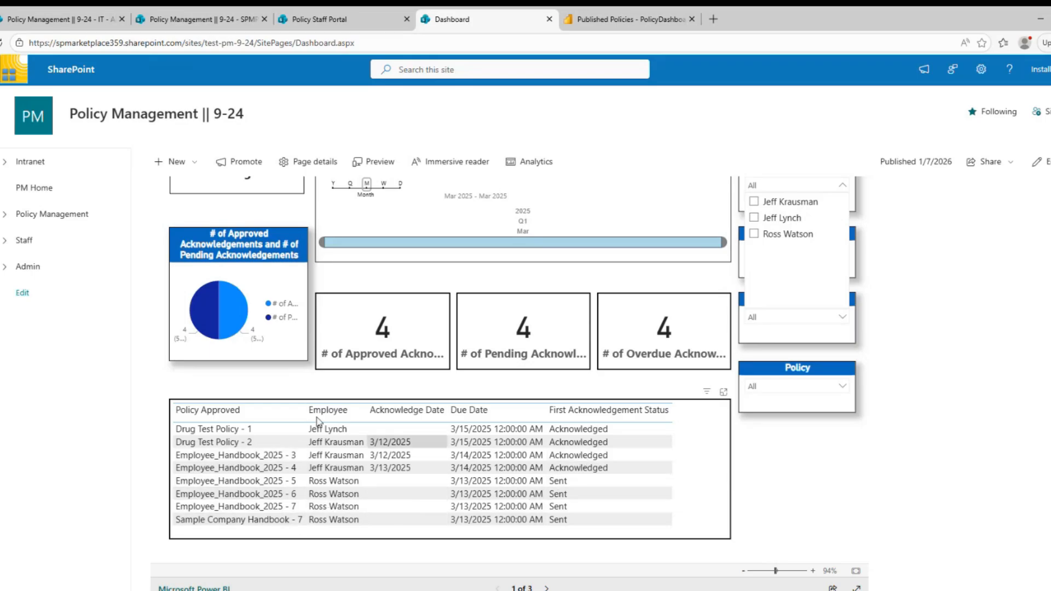
scroll(248, 352, "up", 3)
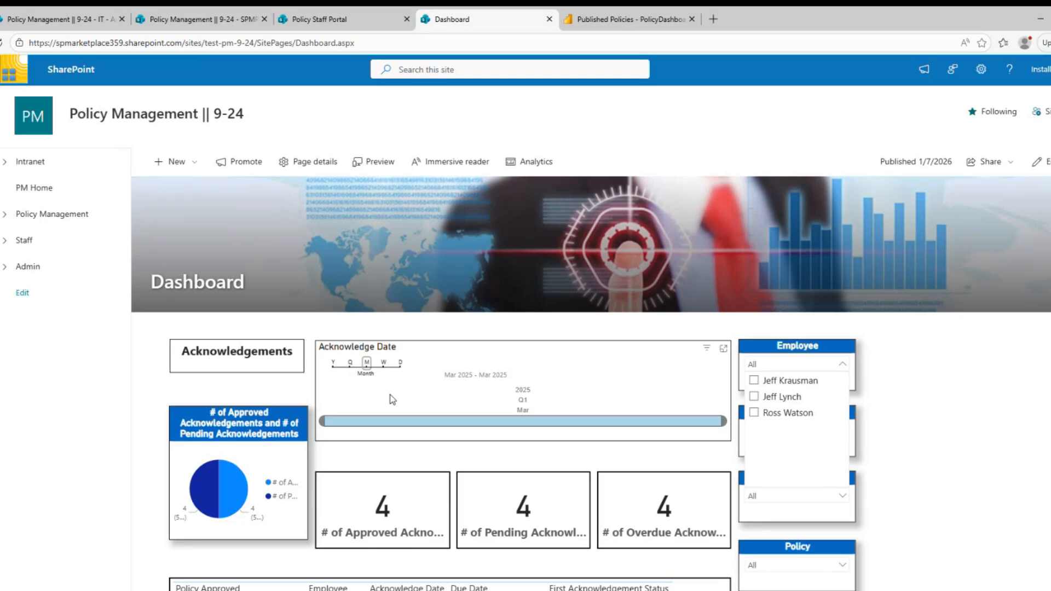
scroll(392, 399, "down", 2)
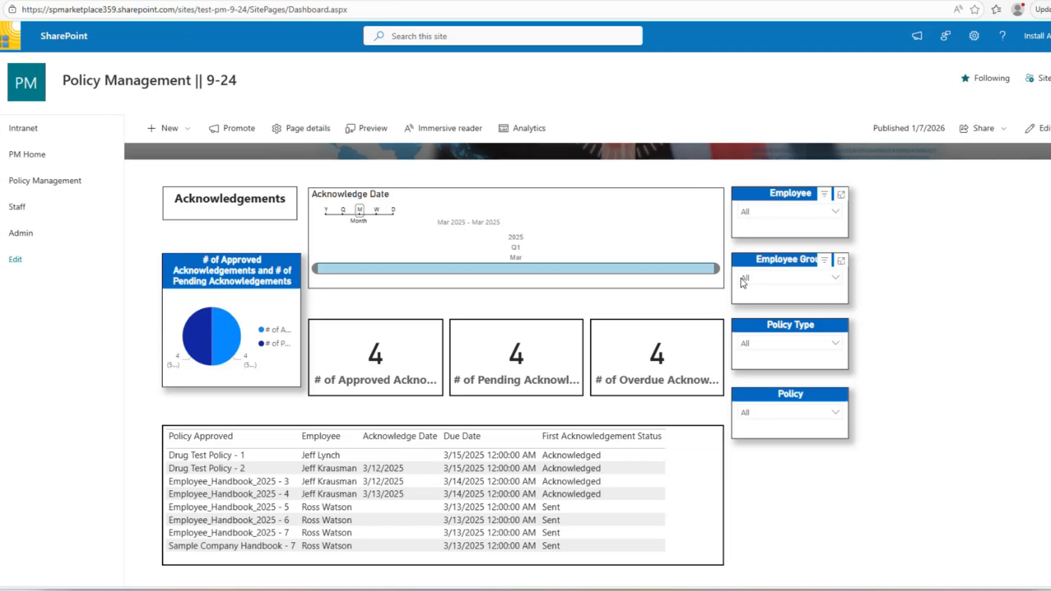
Look through the Employee Group, Policy Type and Policy filter options on the Acknowledgements report without applying any
left_click(836, 277)
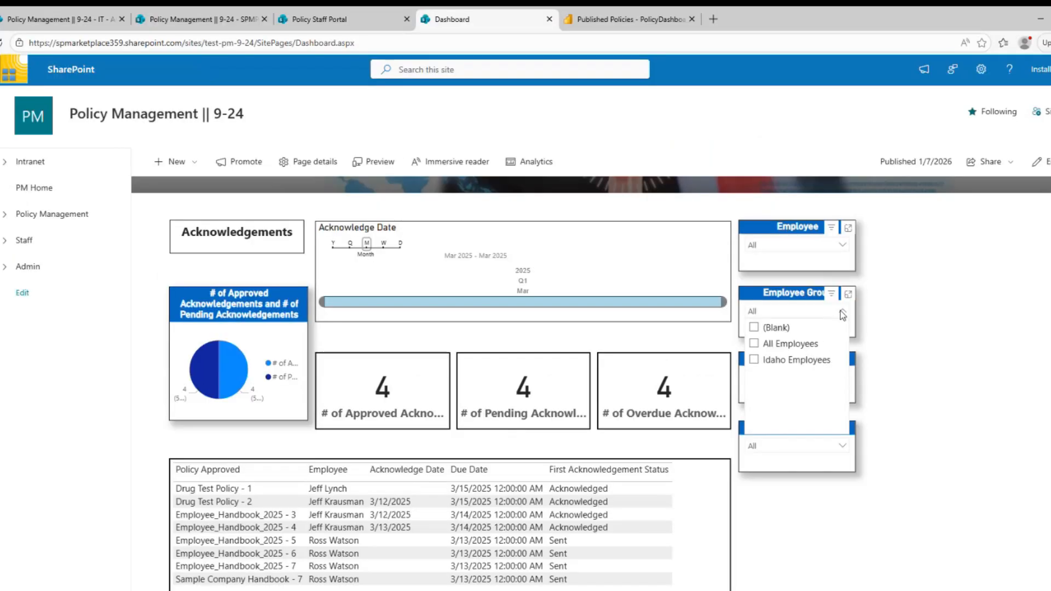
left_click(842, 315)
left_click(844, 378)
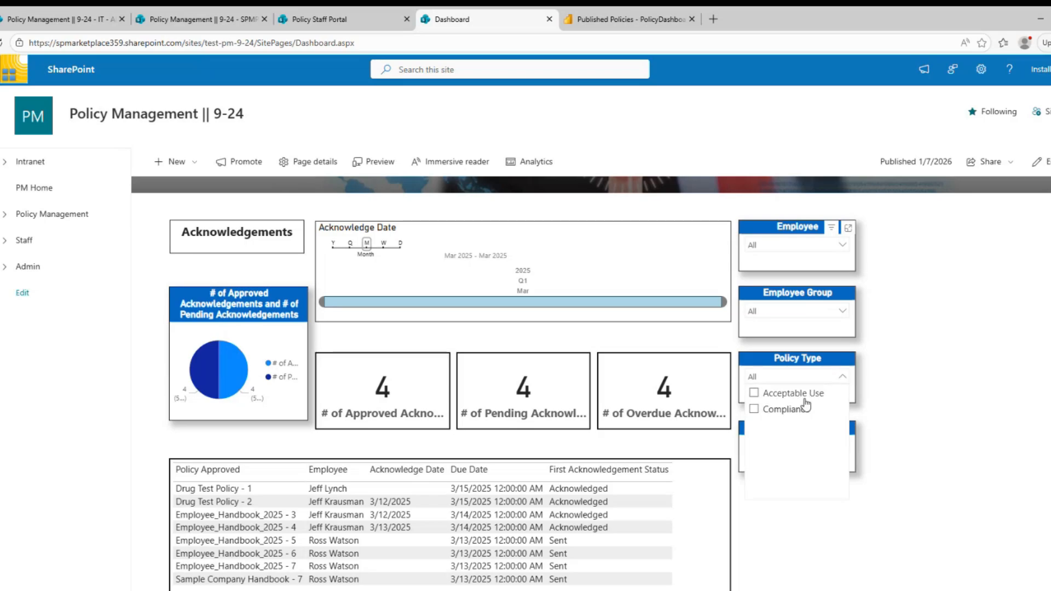
left_click(767, 368)
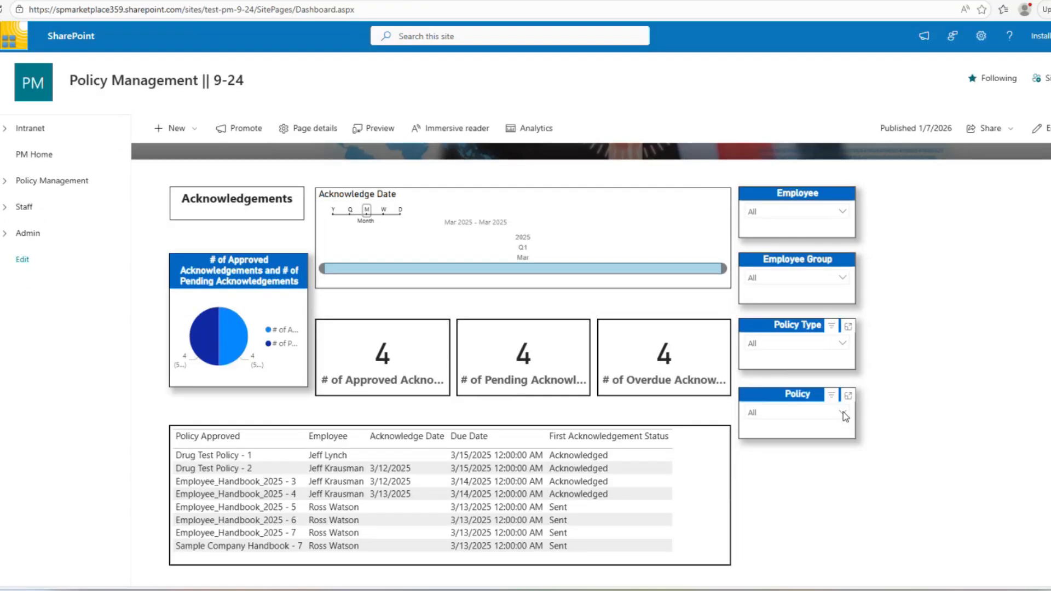
left_click(843, 411)
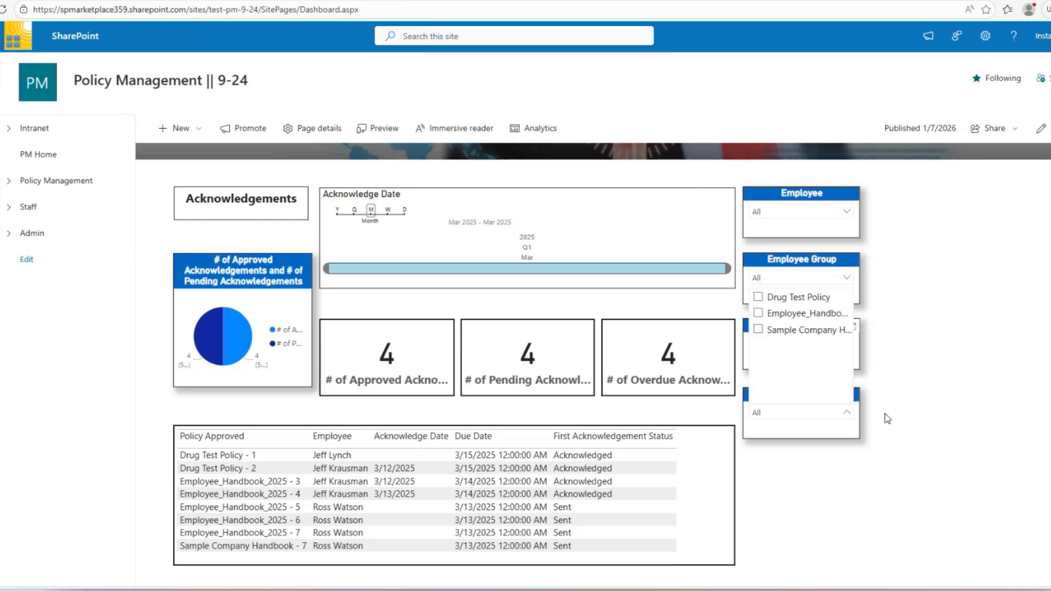
left_click(793, 474)
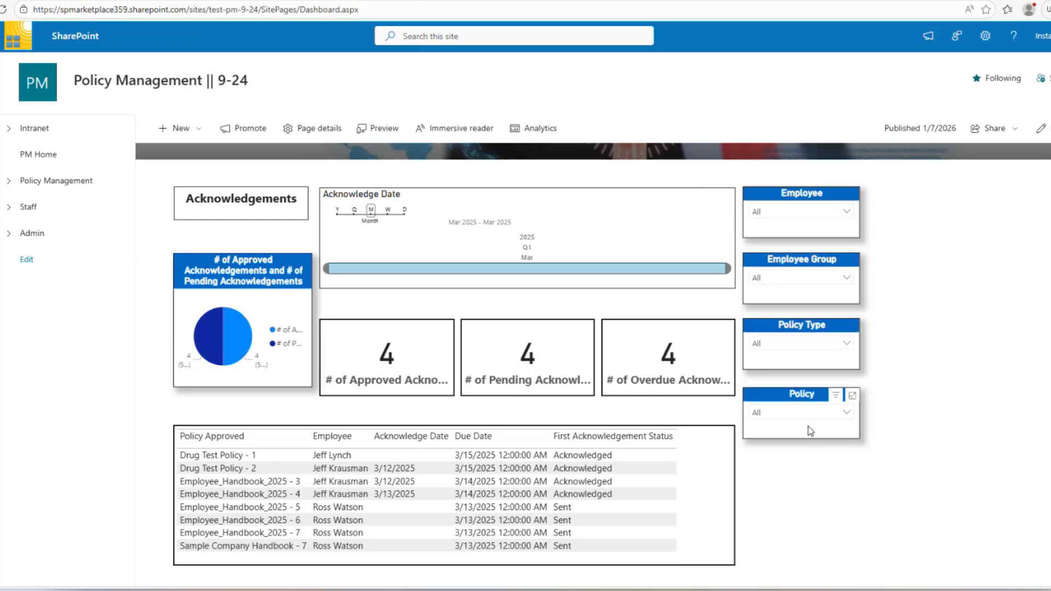
Advance the report to the Policy Development page and examine its charts and policy table
scroll(636, 454, "down", 3)
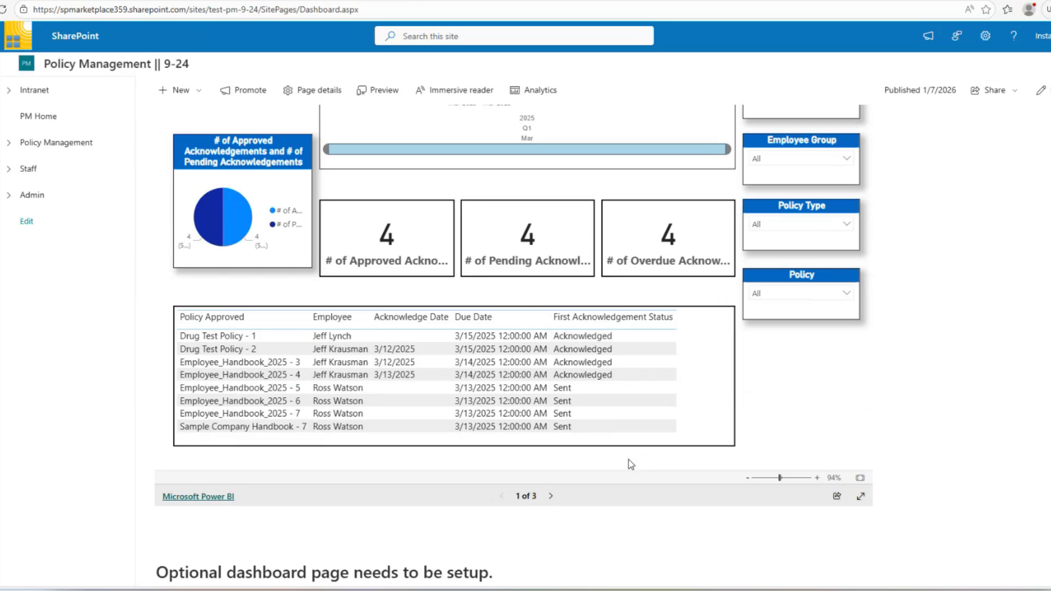
scroll(632, 464, "up", 1)
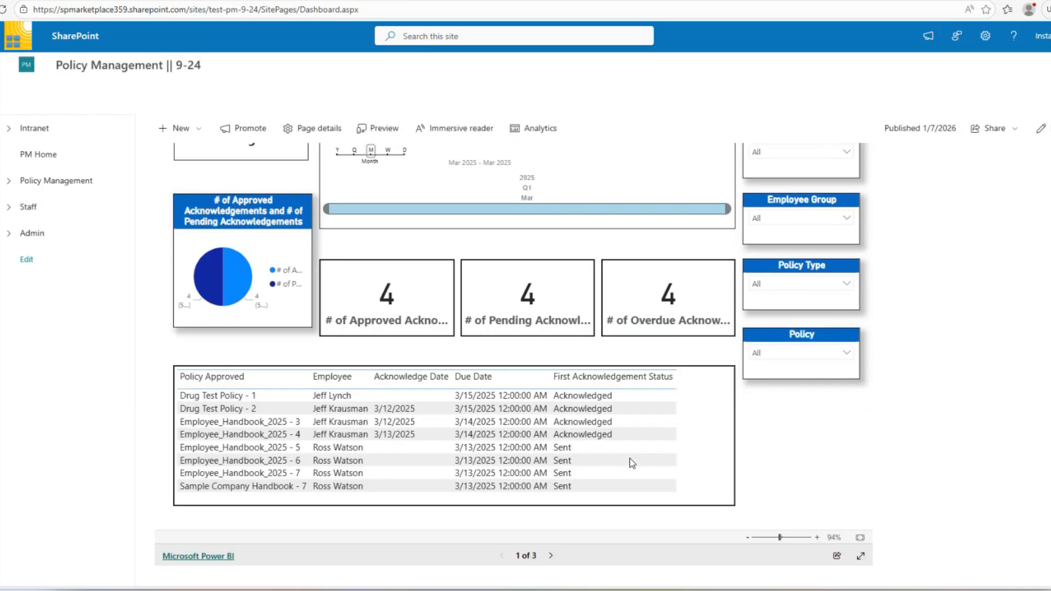
left_click(552, 555)
scroll(563, 488, "up", 2)
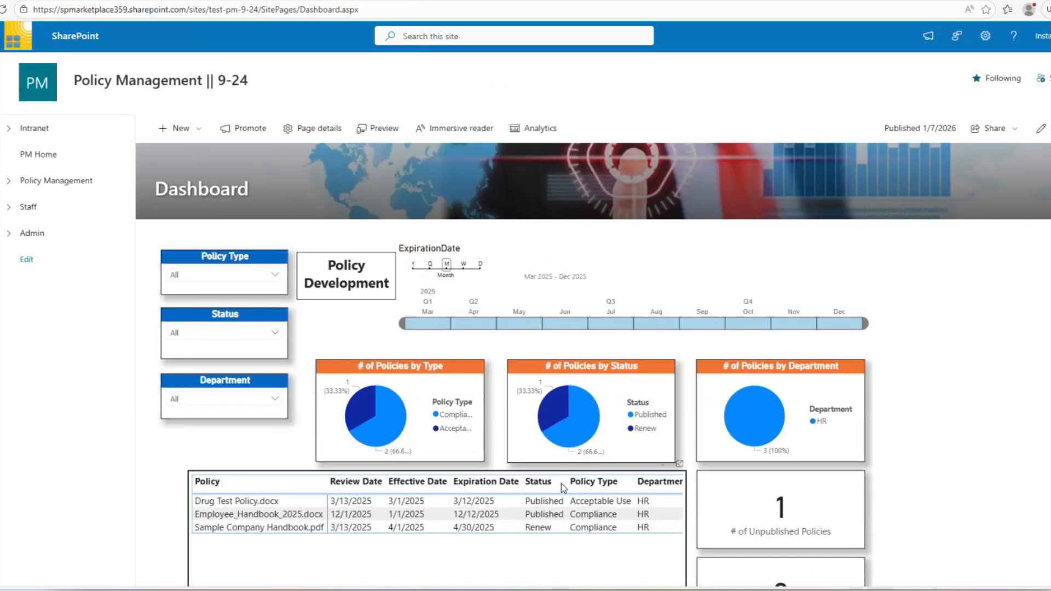
scroll(563, 489, "down", 2)
scroll(564, 488, "down", 1)
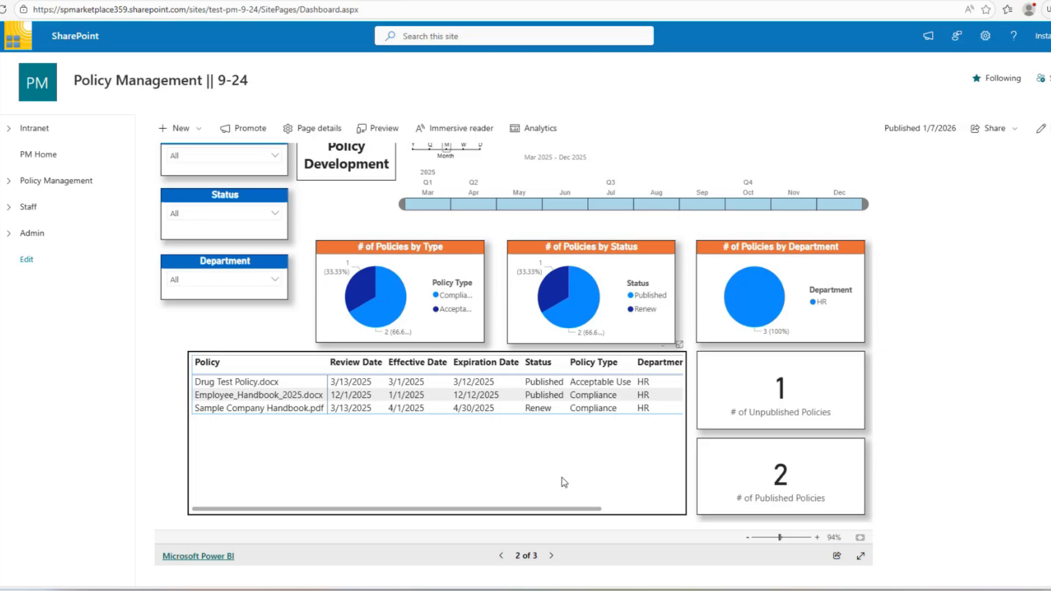
Check the Department filter on the Policy Development report and close it without choosing anything
scroll(481, 448, "up", 3)
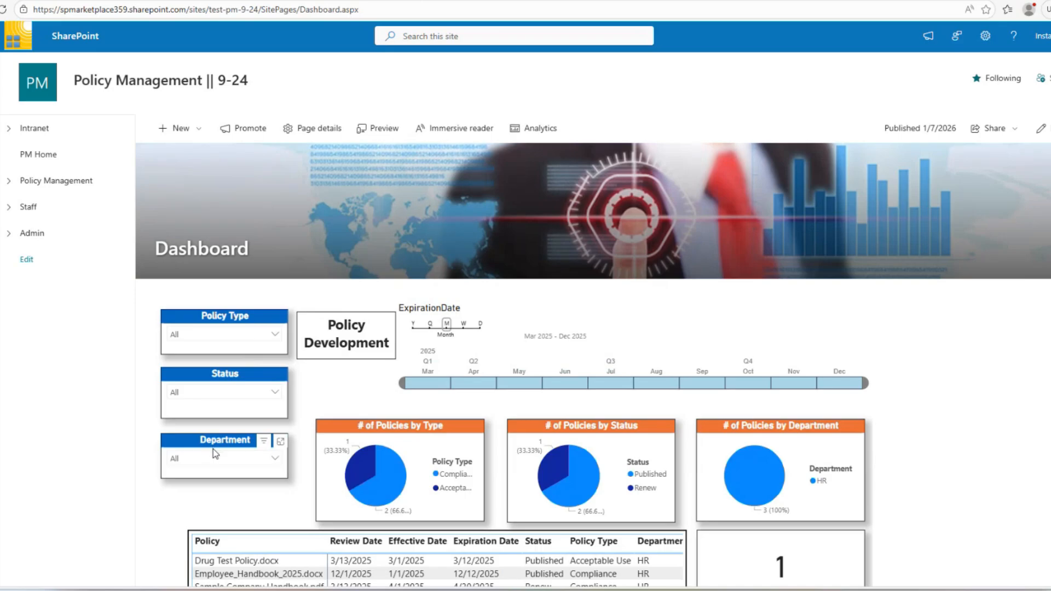
left_click(275, 459)
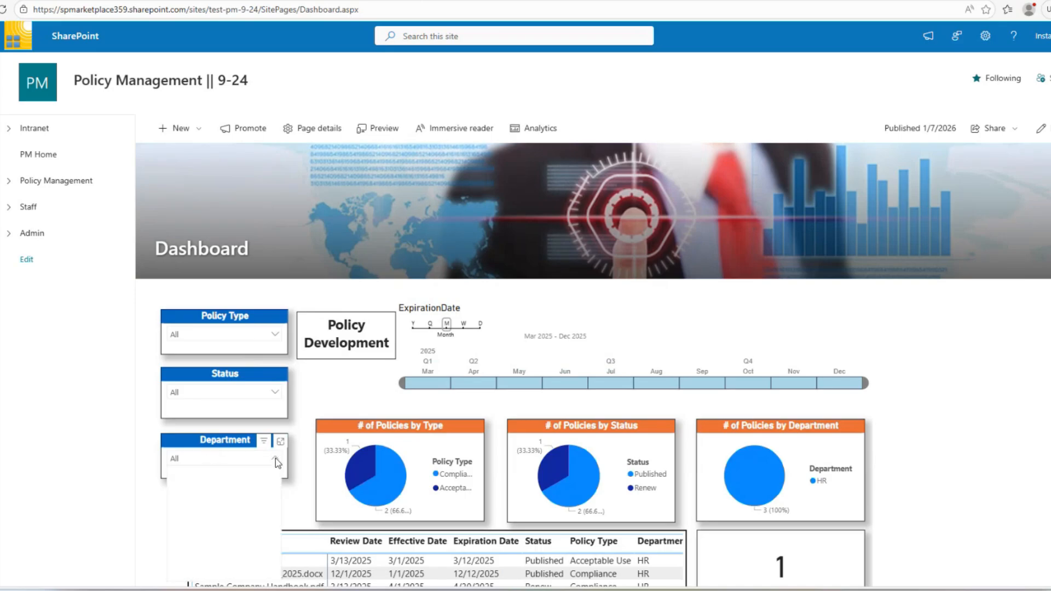
left_click(274, 458)
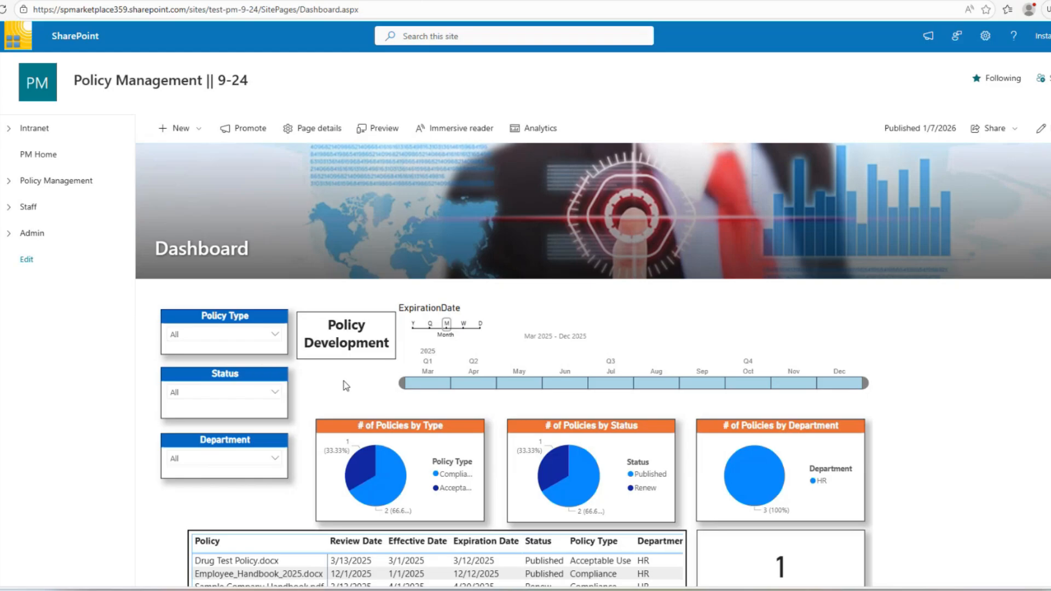
Advance the report to the Published Policies page and look over its filters, charts and policy table
scroll(343, 380, "down", 3)
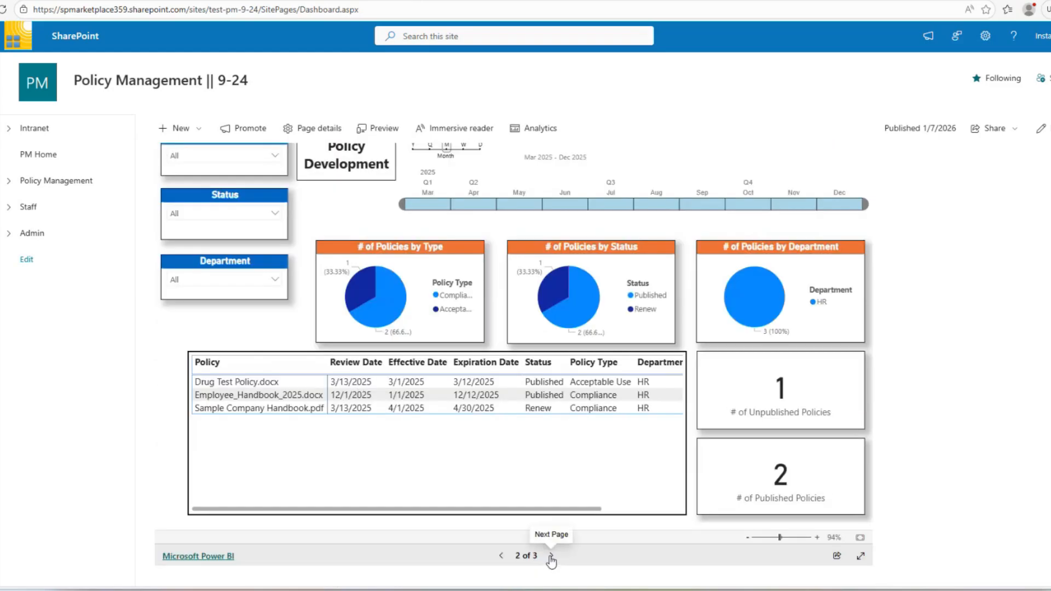
left_click(551, 556)
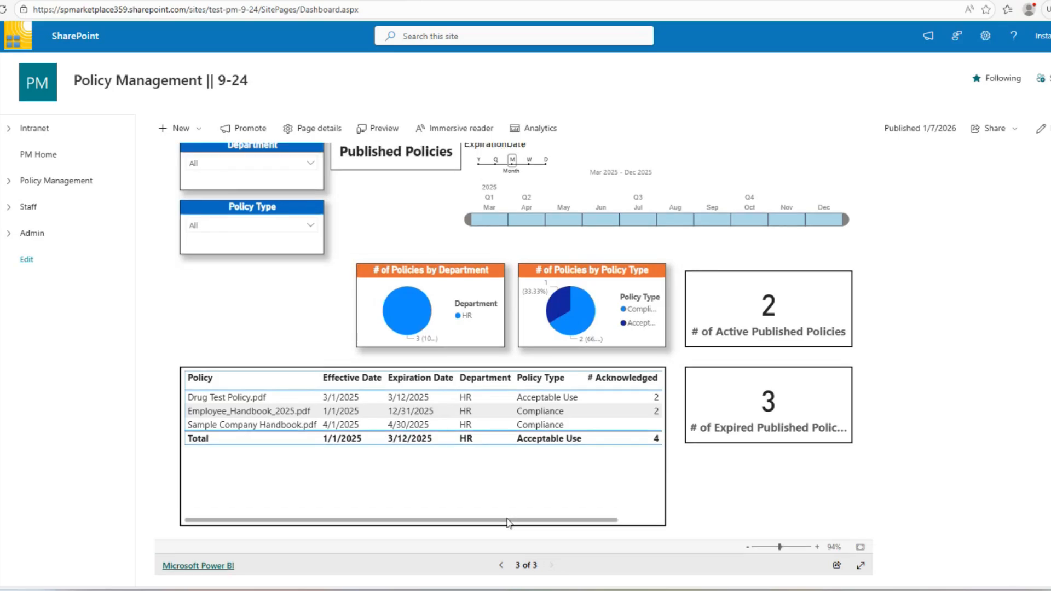
scroll(509, 522, "up", 2)
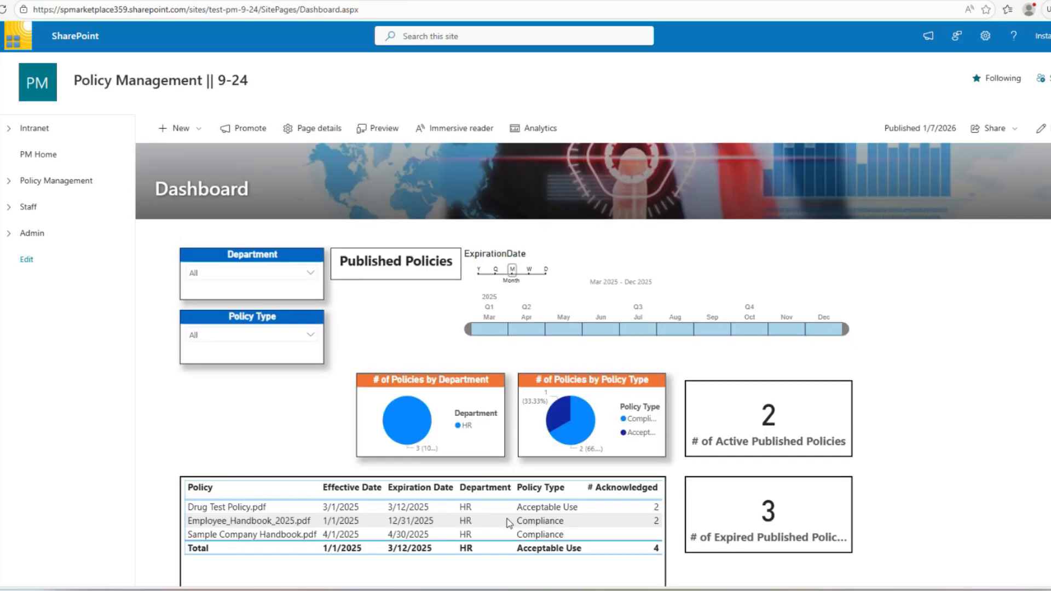